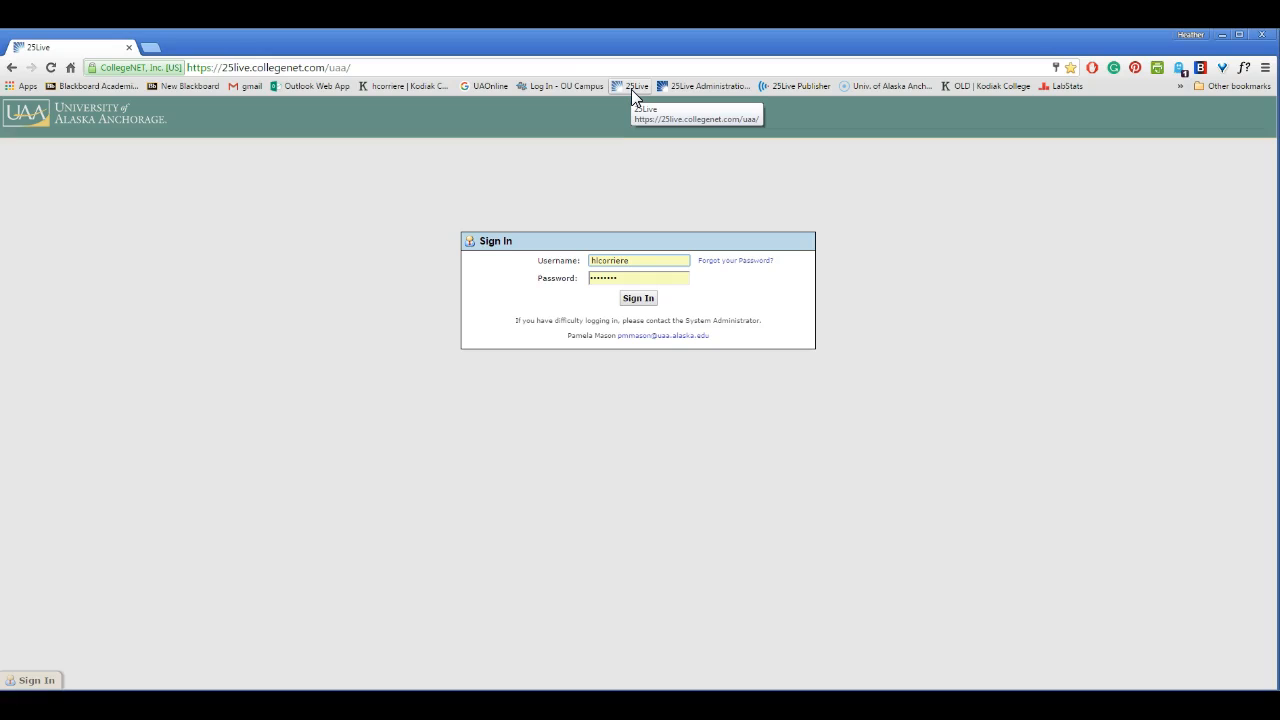
- Sign in with the prefilled credentials and start creating a new event in the Event Wizard
left_click(636, 277)
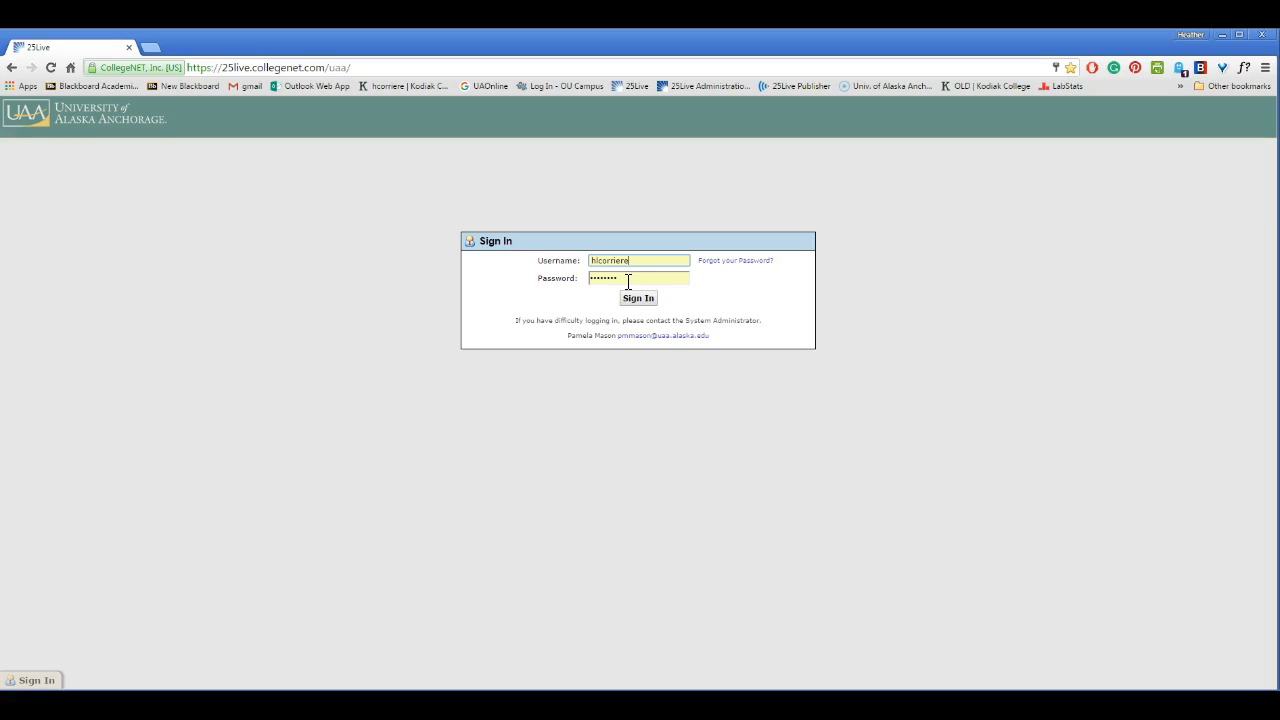
left_click(633, 300)
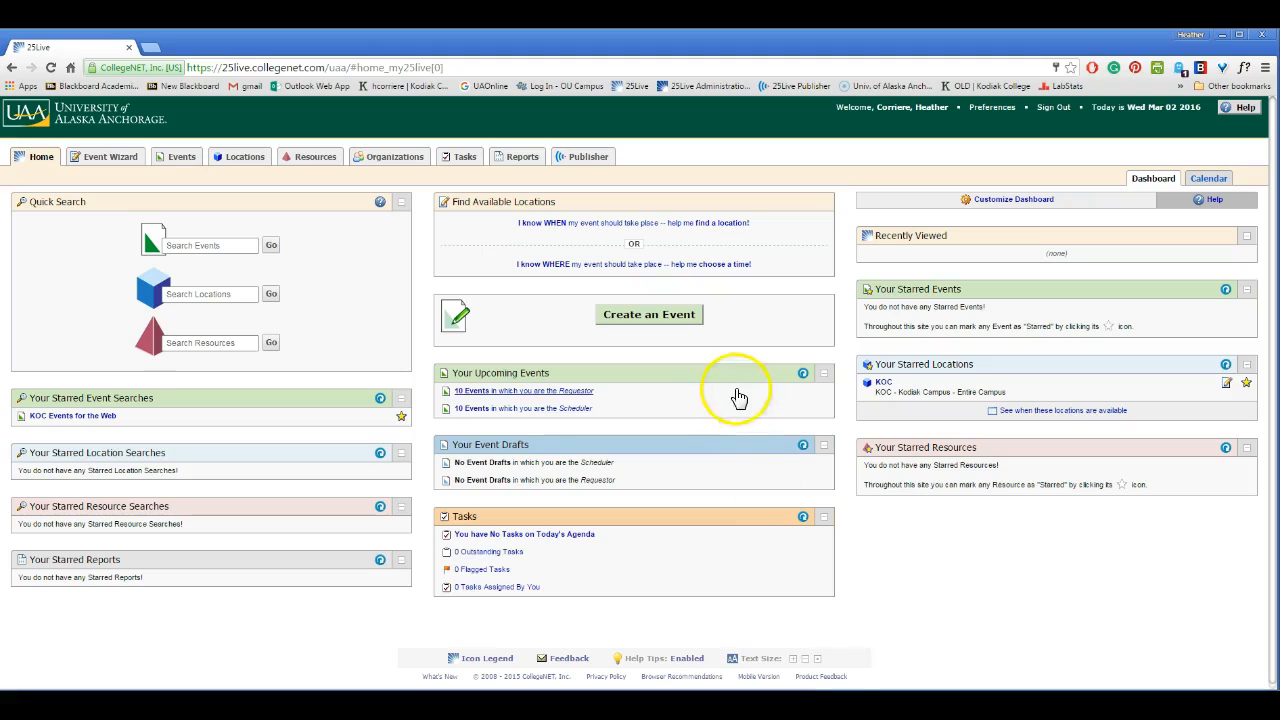
left_click(643, 320)
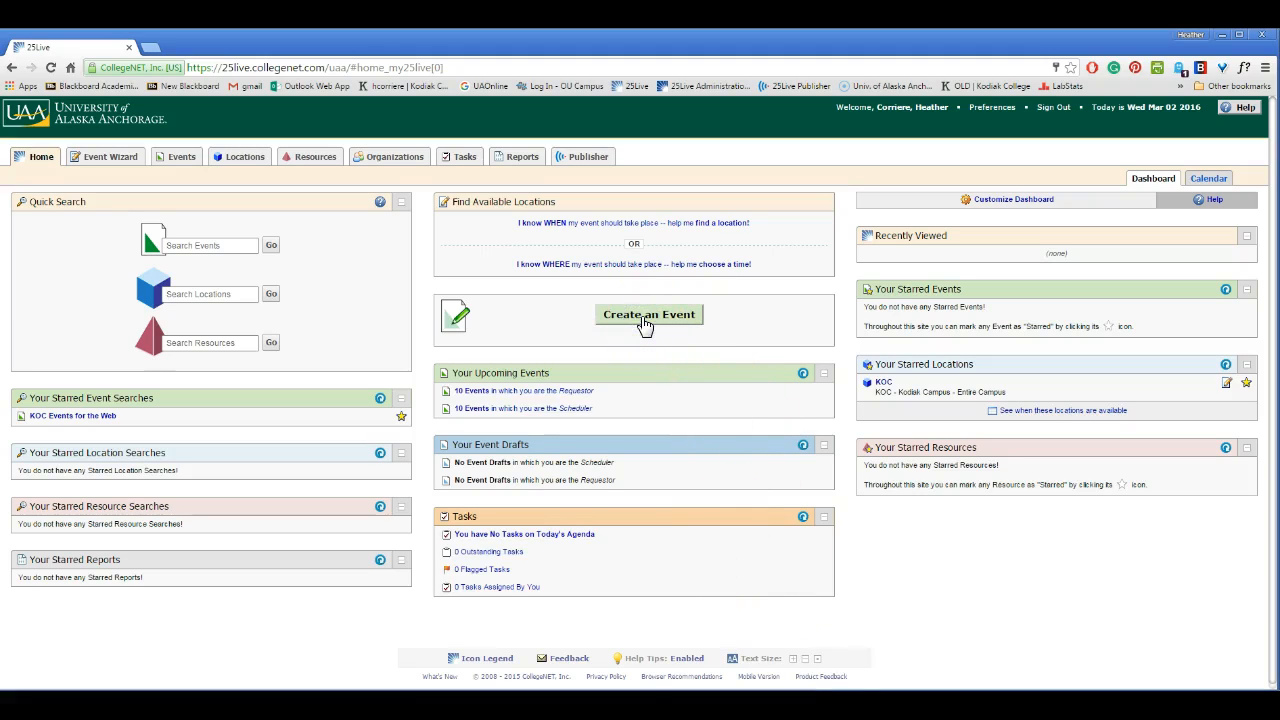
left_click(92, 158)
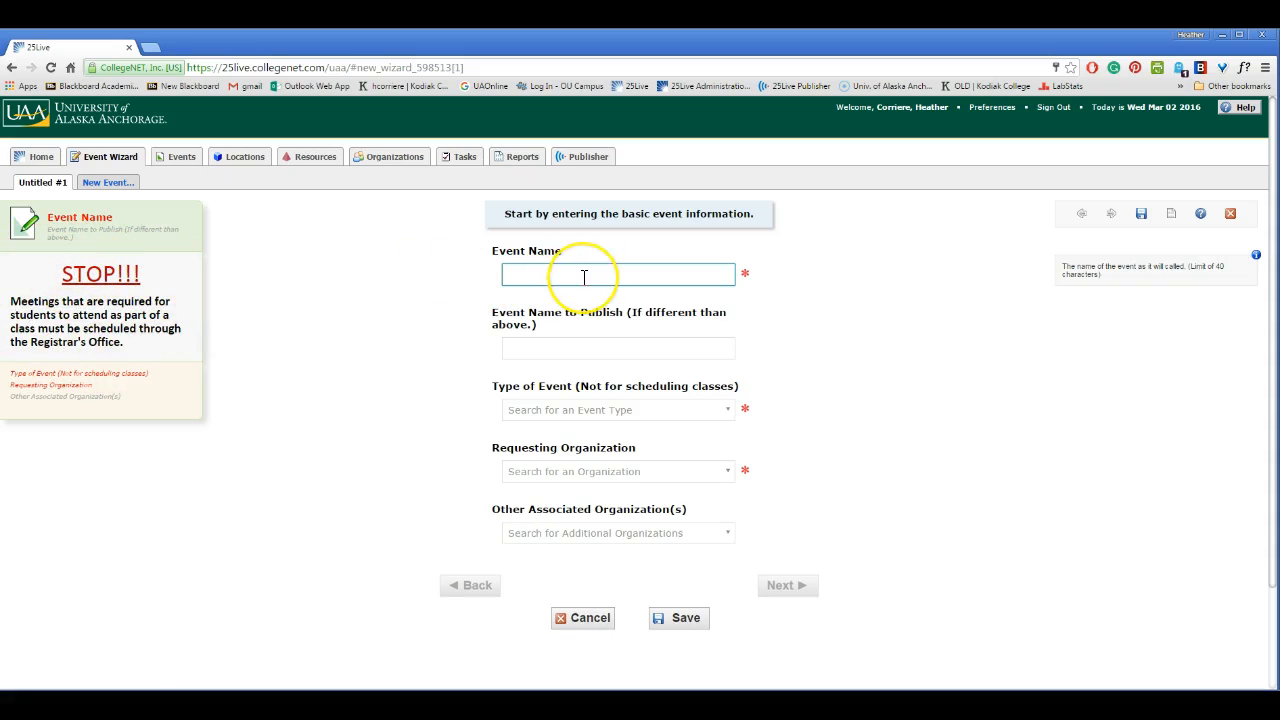
- Name the event "Test Event for Training", leave the published name blank, and set the event type to Other
type("Test Event")
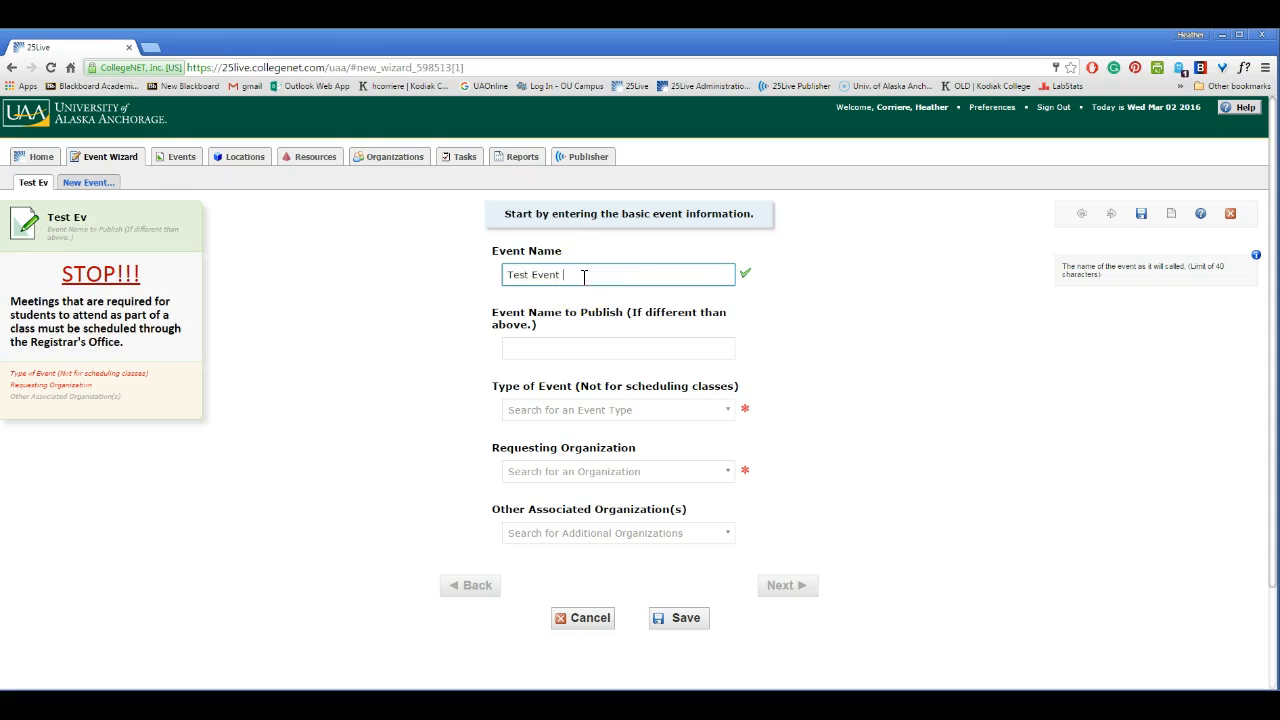
type(" for Training")
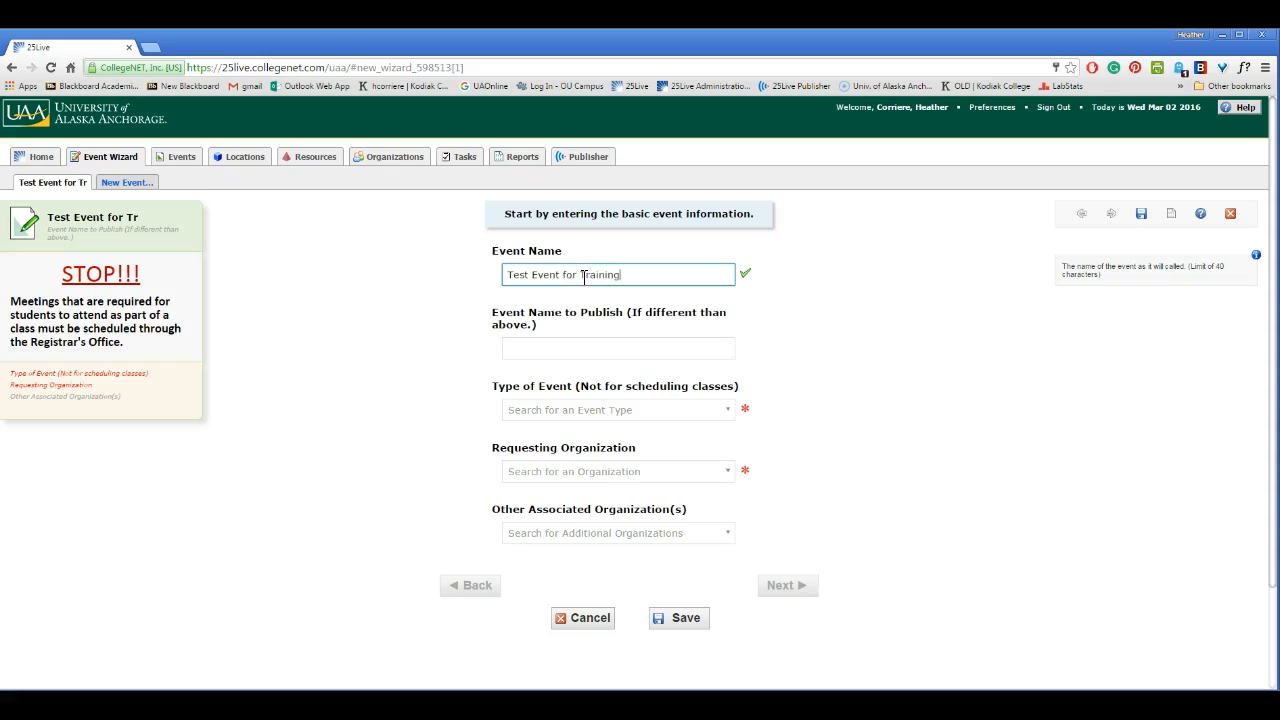
left_click(551, 347)
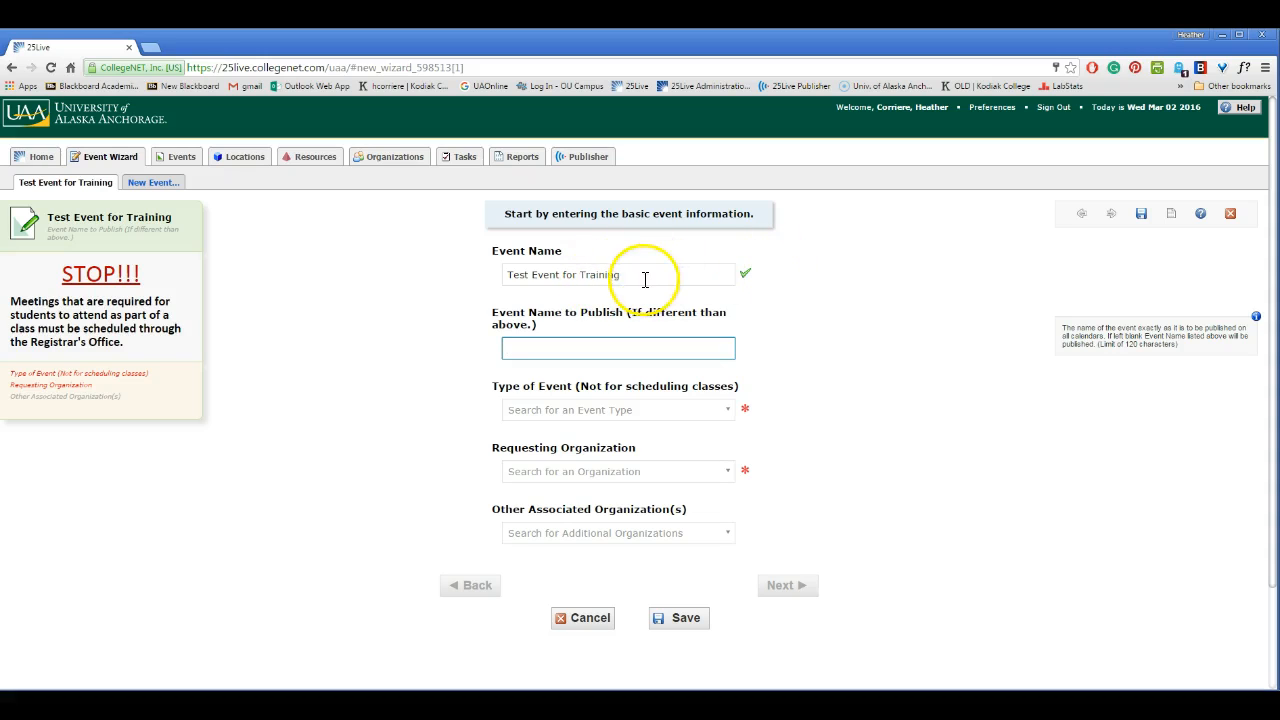
left_click(725, 412)
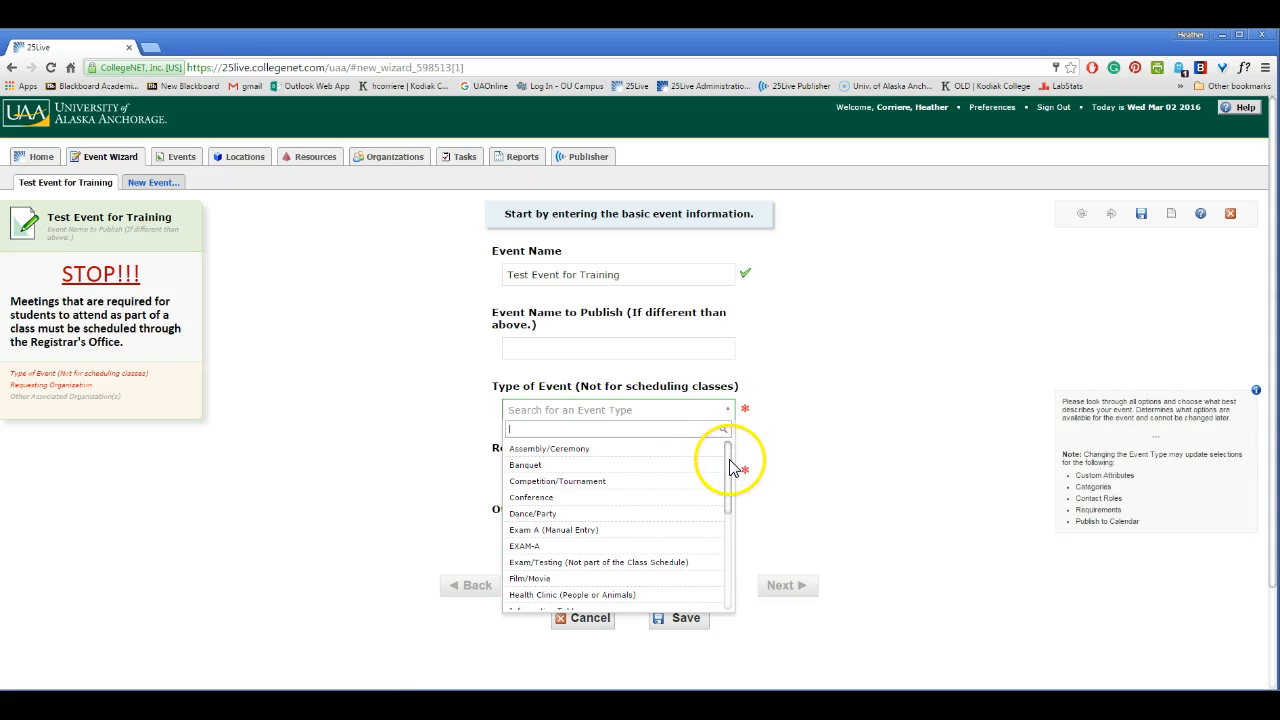
left_click_drag(730, 468, 734, 600)
left_click(576, 505)
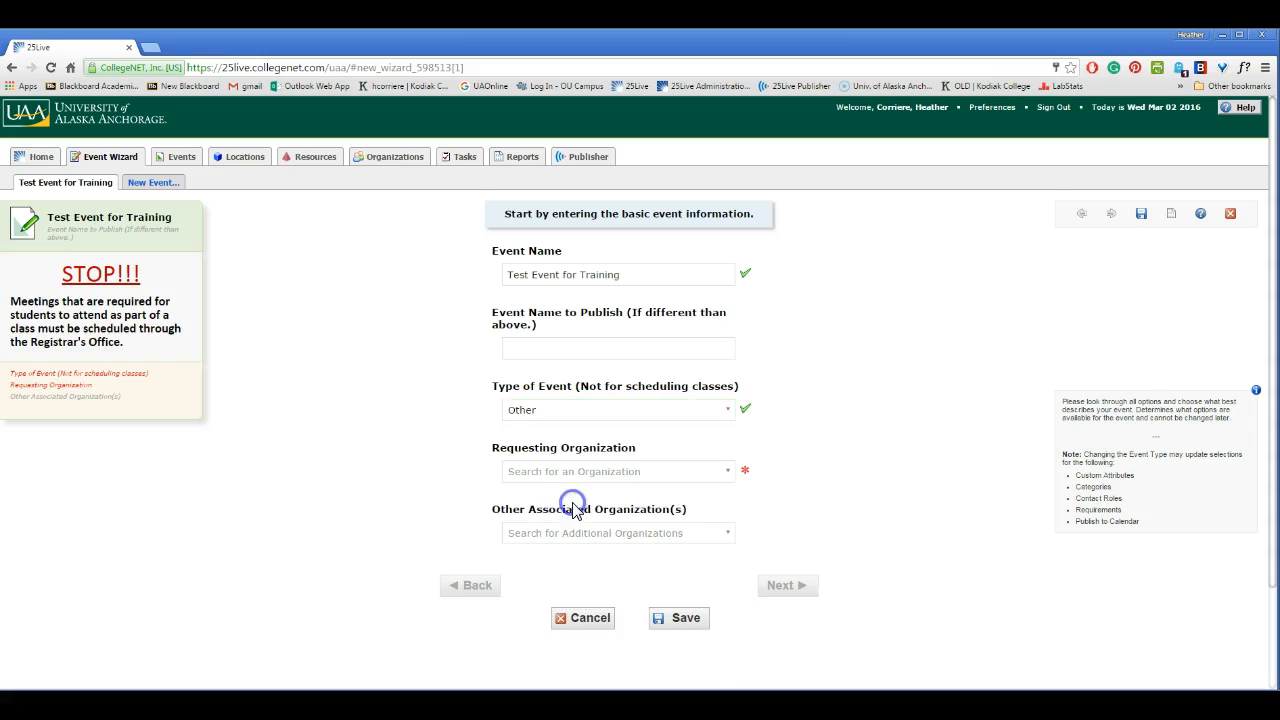
- Find "koc" and set KOC - Calendar for Web as the requesting organization, and continue to the additional event information
left_click(727, 471)
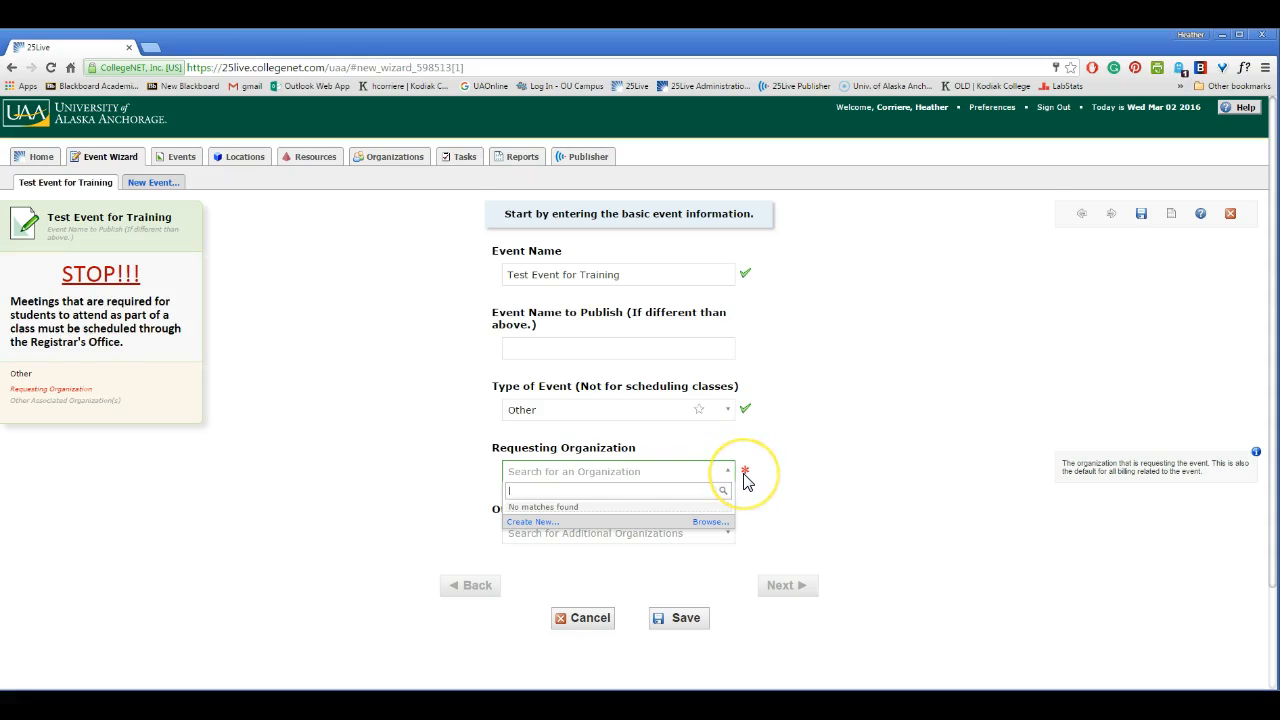
left_click(641, 491)
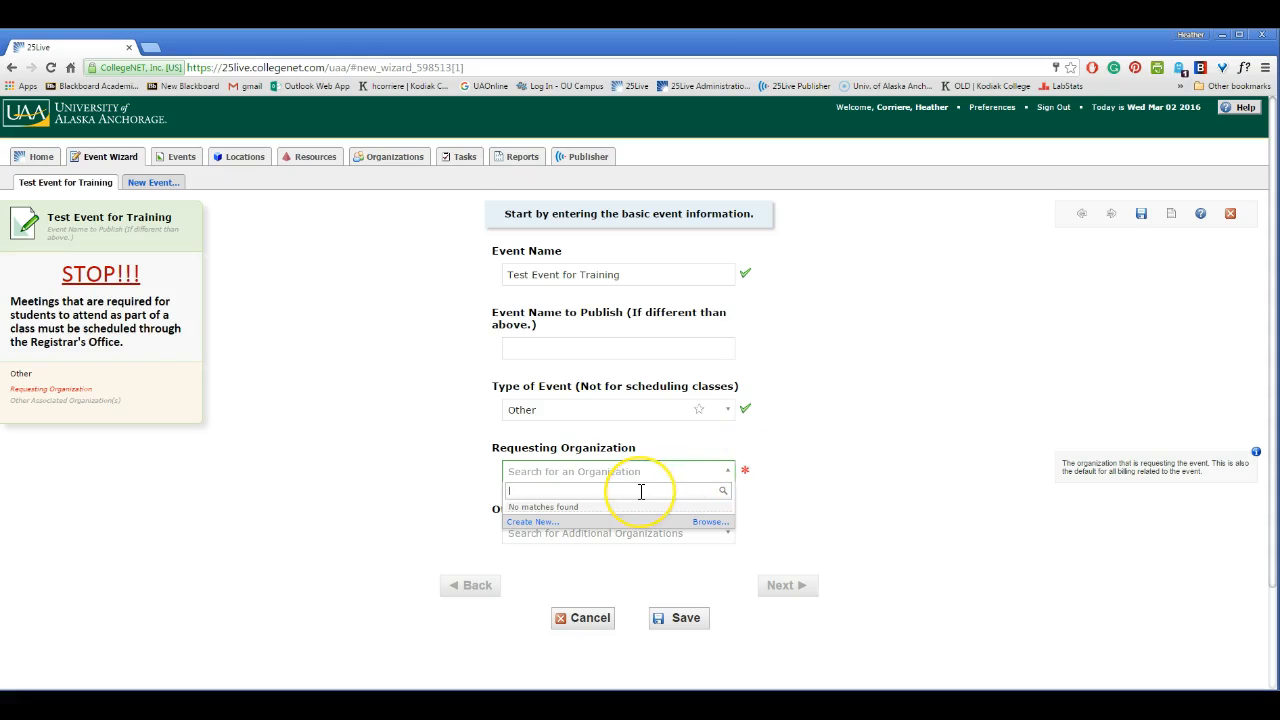
type("koc")
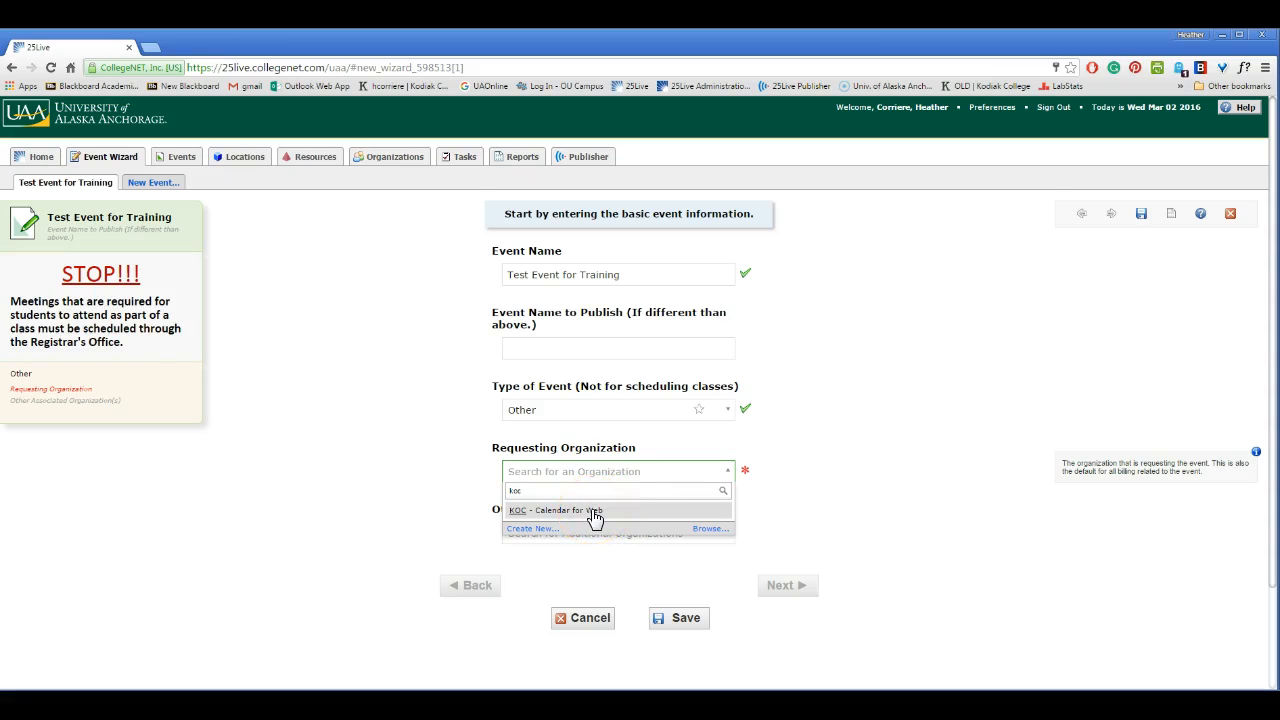
left_click(593, 512)
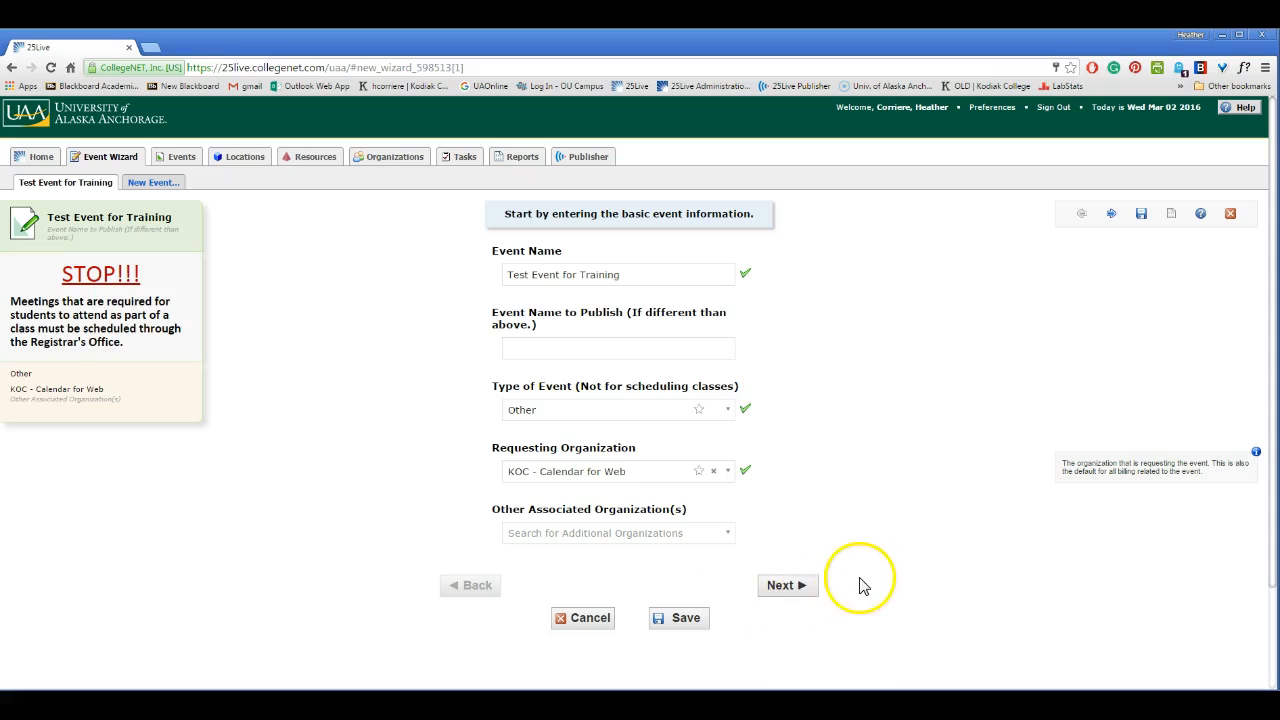
left_click(797, 590)
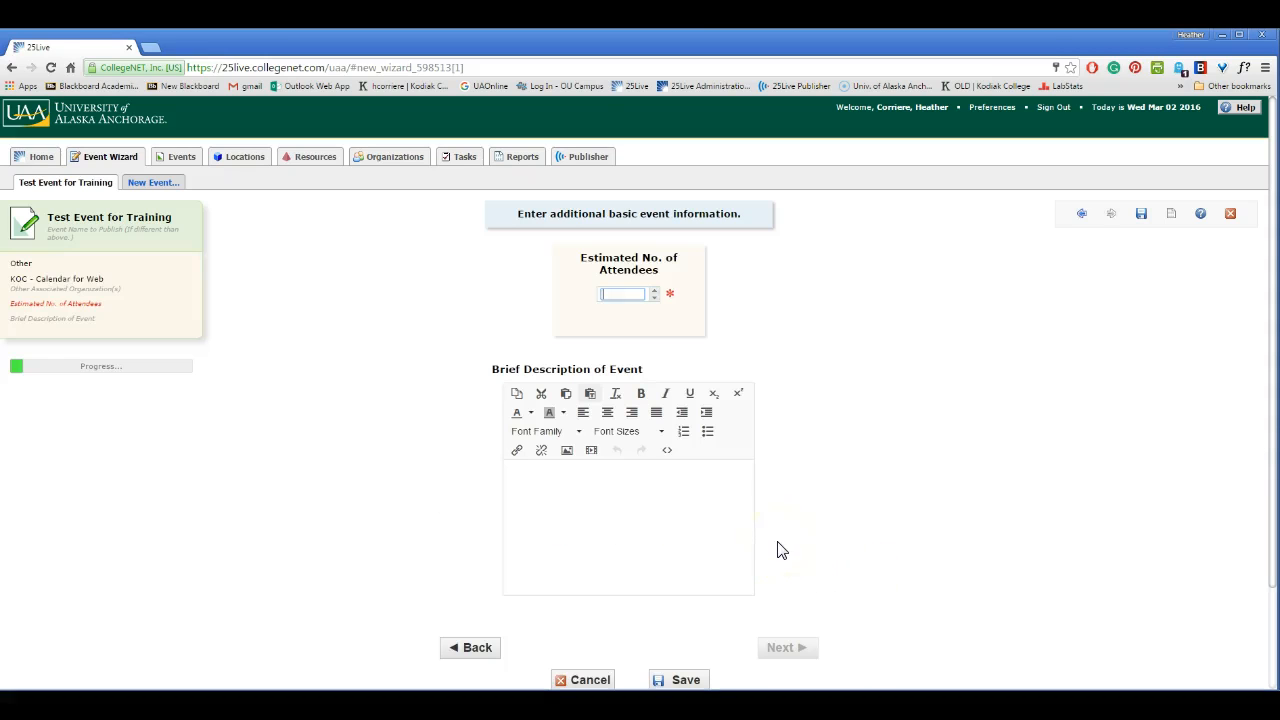
- Set the estimated number of attendees to 0 and the brief description to "Detailed as possible.", and continue to the occurrence question
type("0")
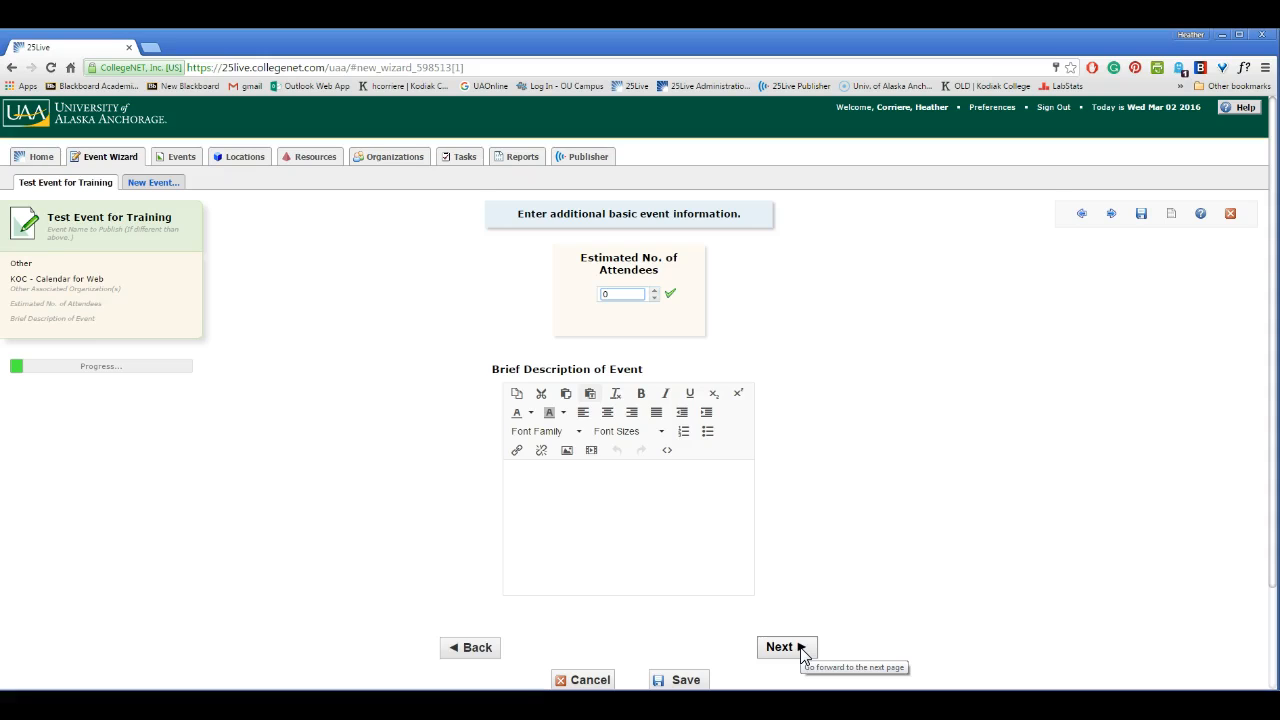
left_click(539, 490)
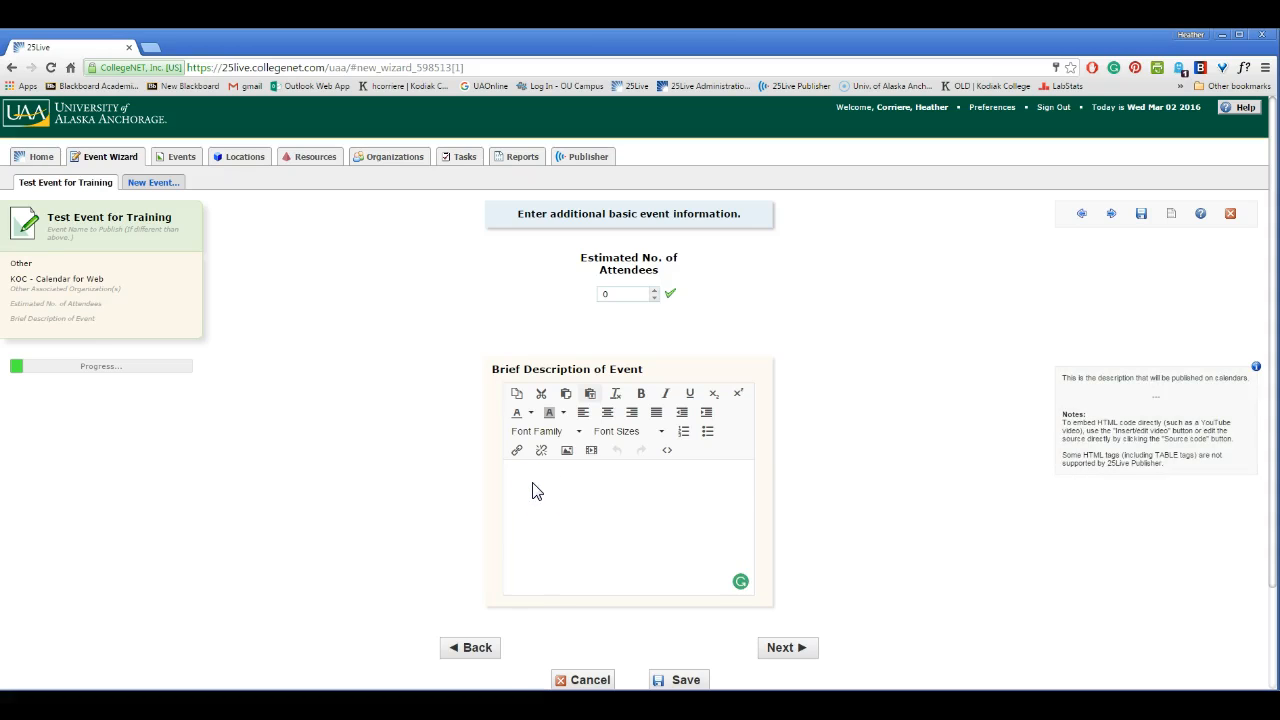
left_click(606, 486)
type("etailed as pos")
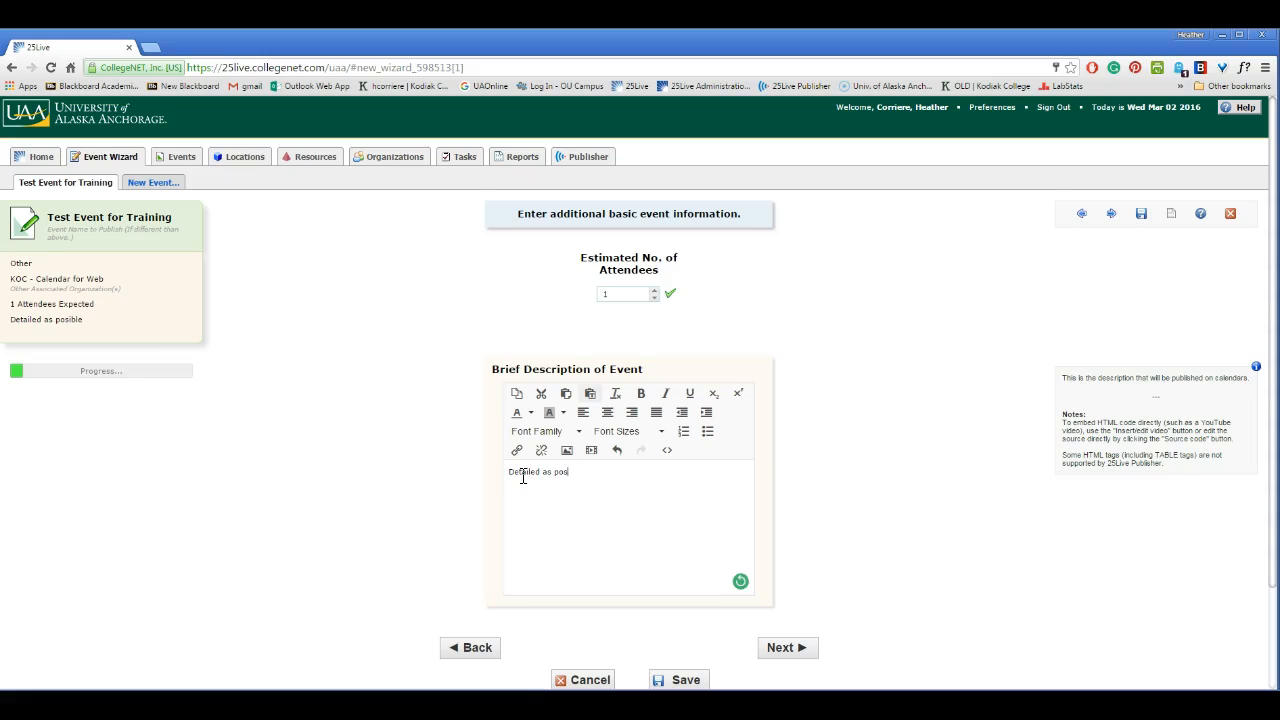
type(".")
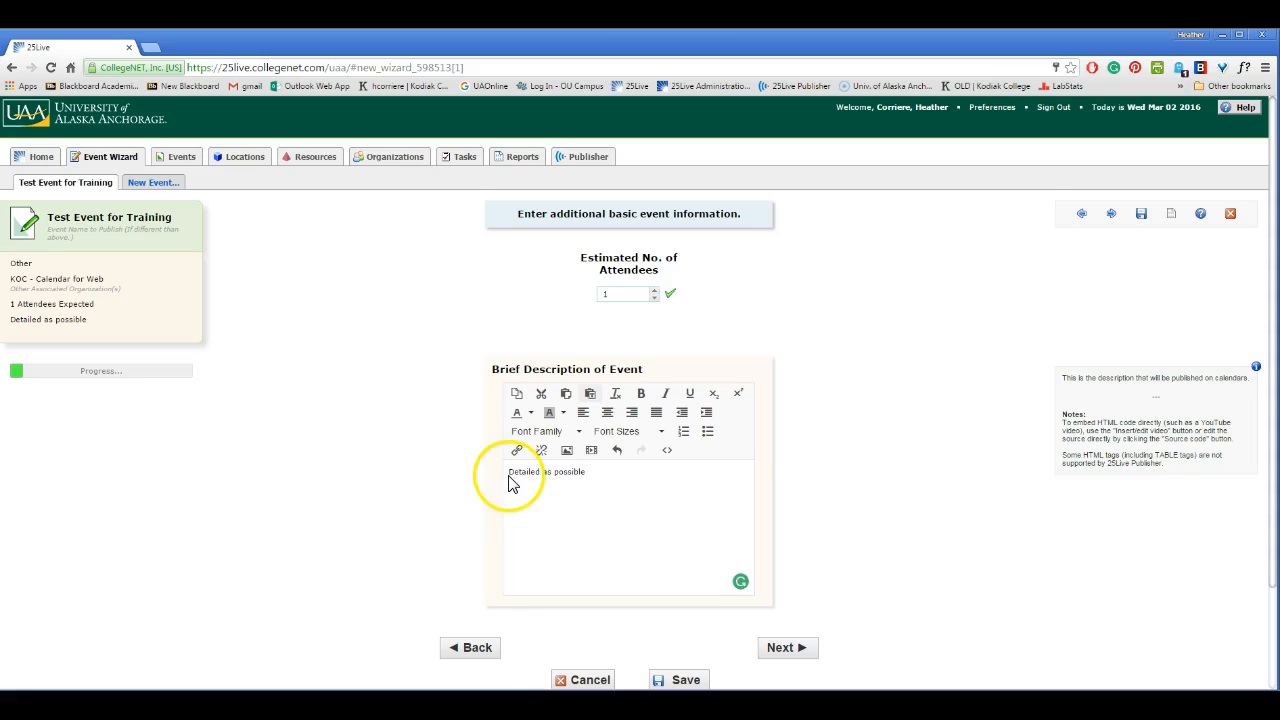
left_click_drag(618, 296, 583, 292)
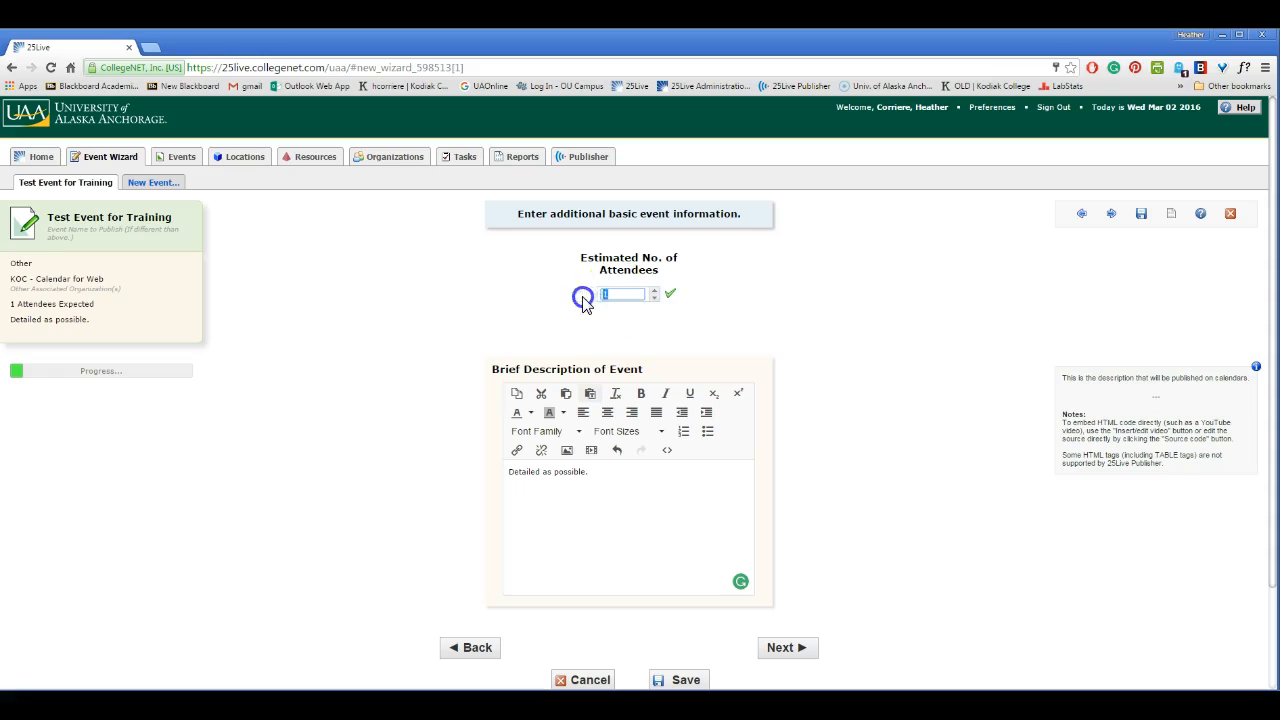
type("0")
left_click(629, 470)
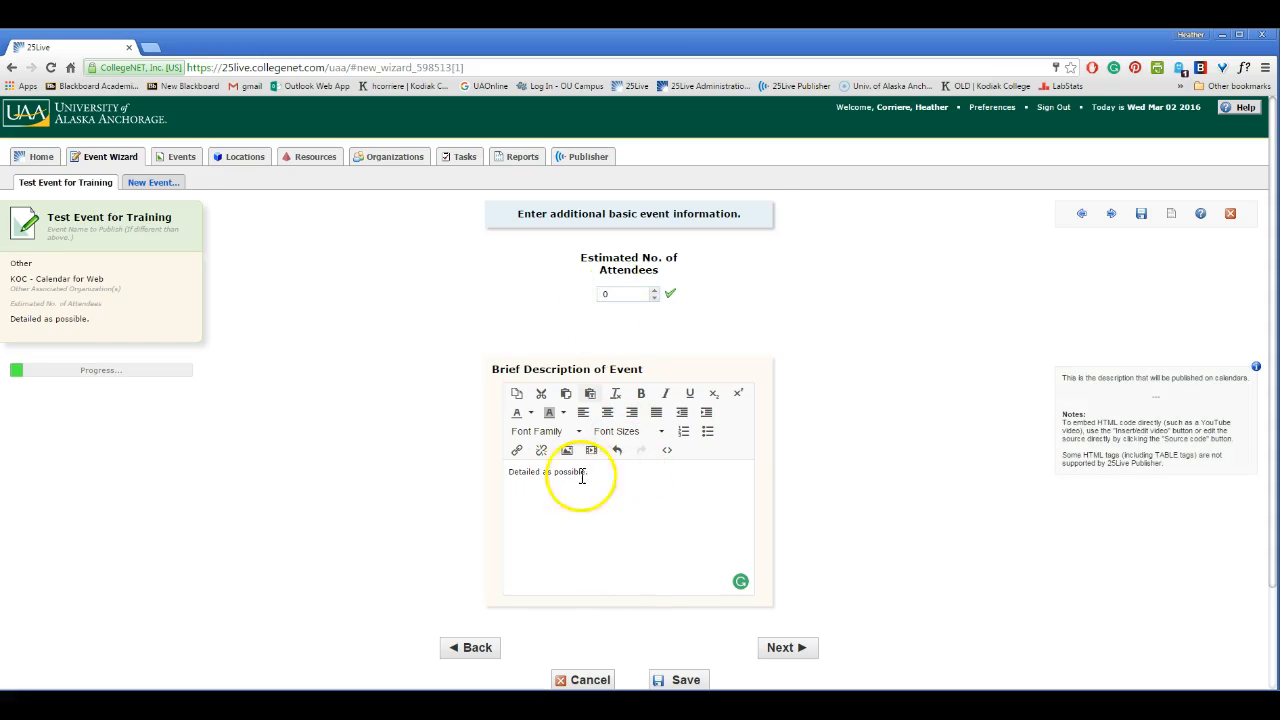
left_click(590, 471)
left_click(594, 476)
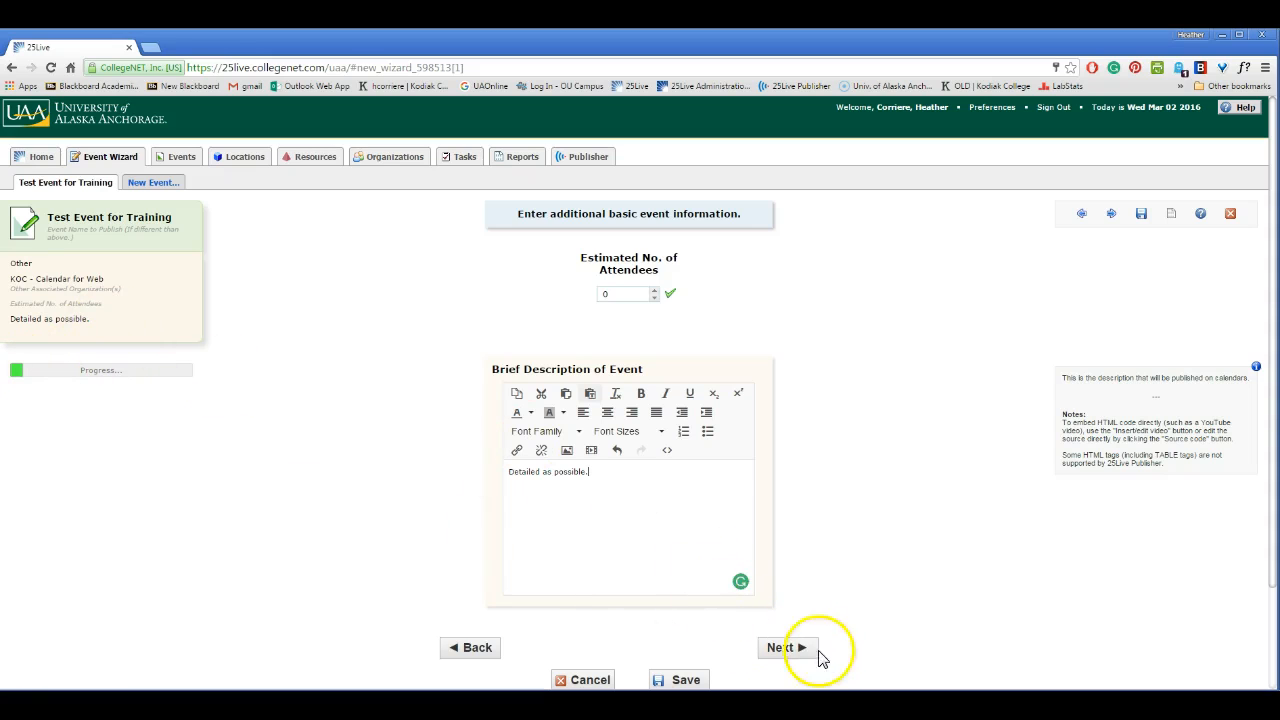
left_click(782, 647)
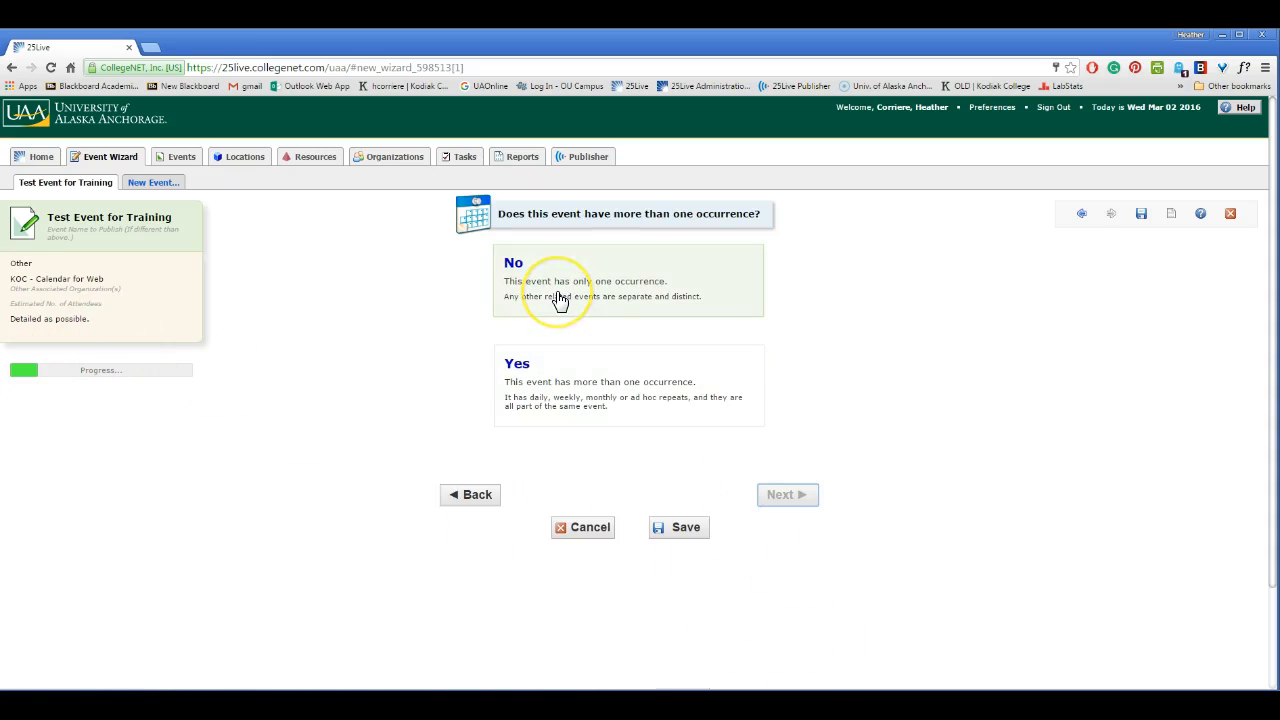
- Specify only one occurrence and accept the default date and times, with no setup or takedown time
left_click(575, 418)
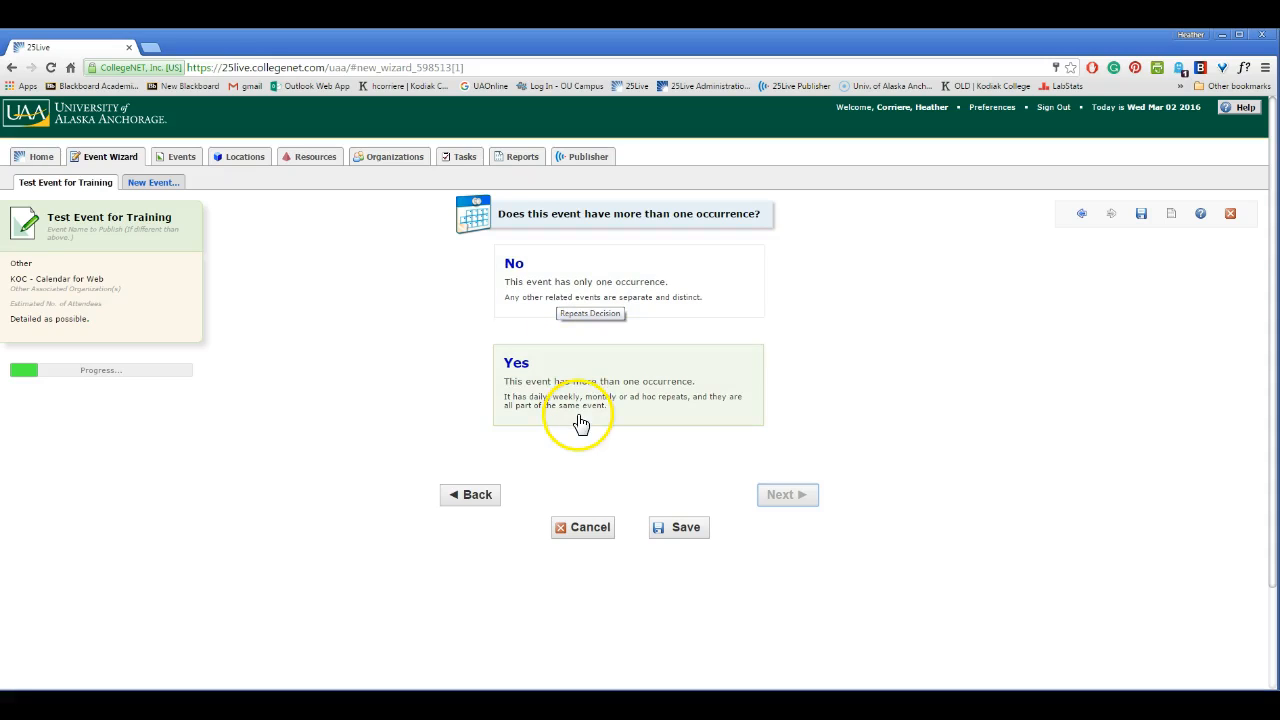
left_click(660, 268)
left_click(685, 302)
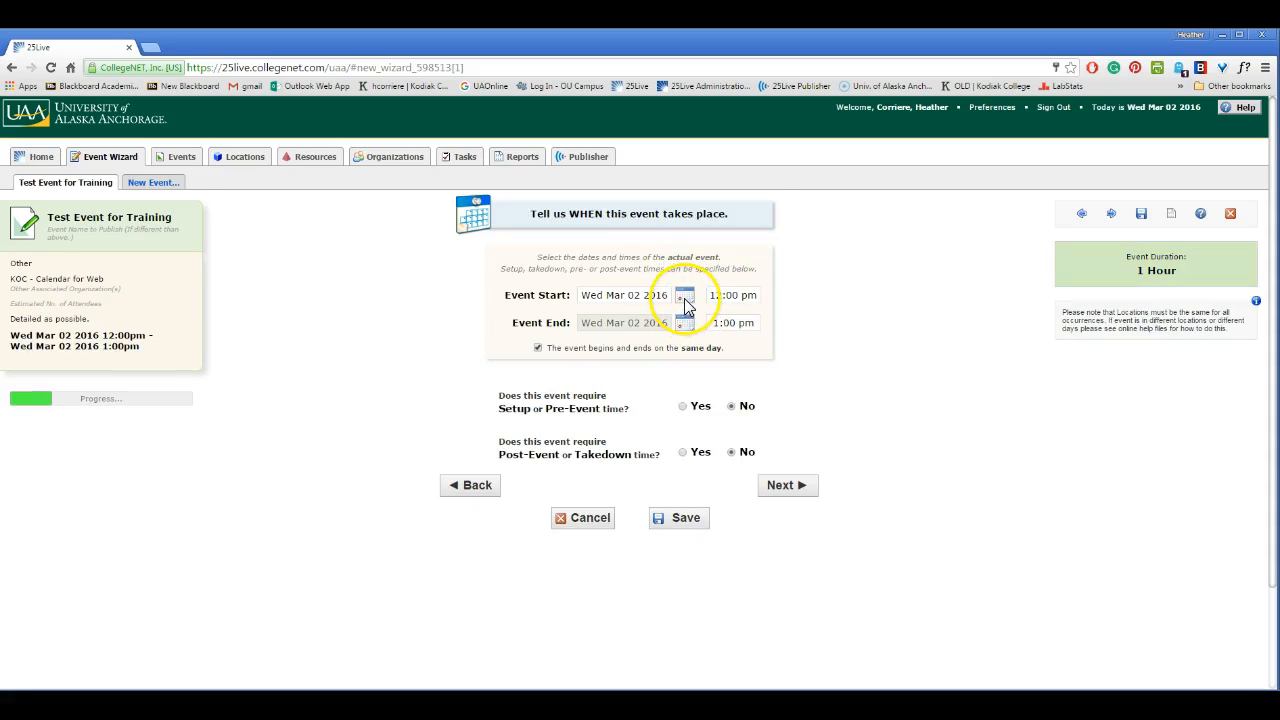
left_click(686, 336)
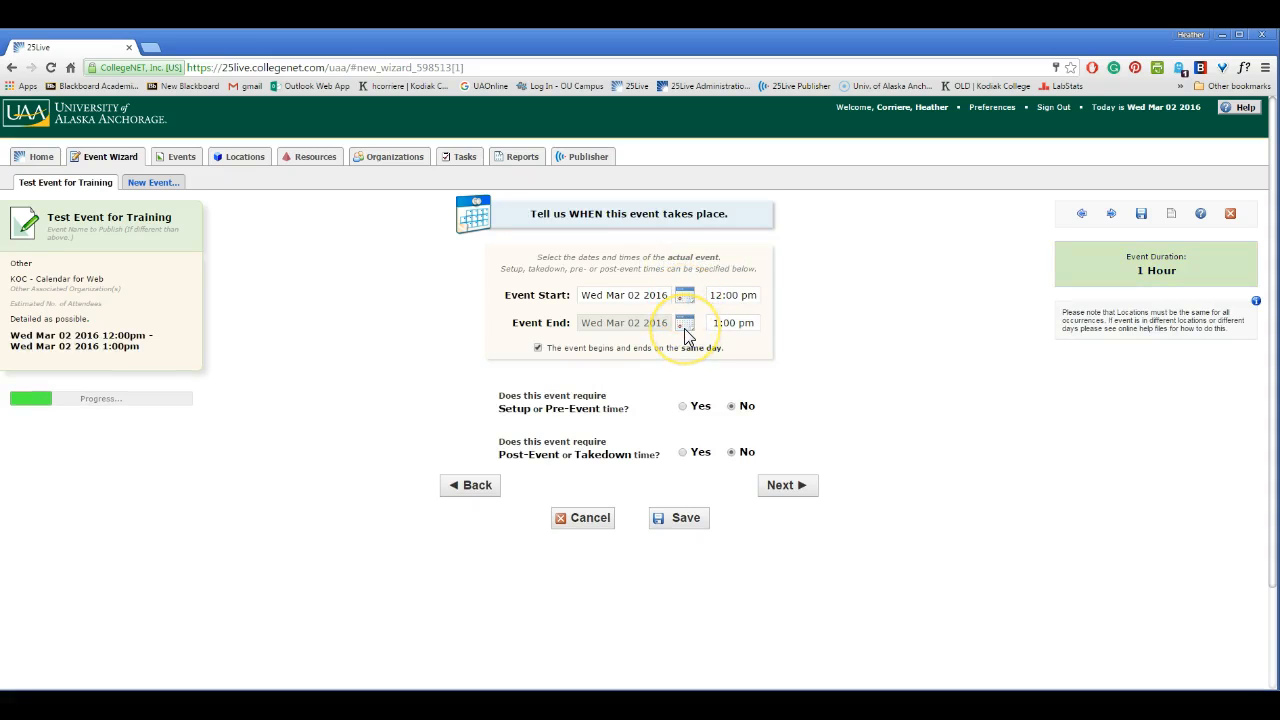
left_click(633, 361)
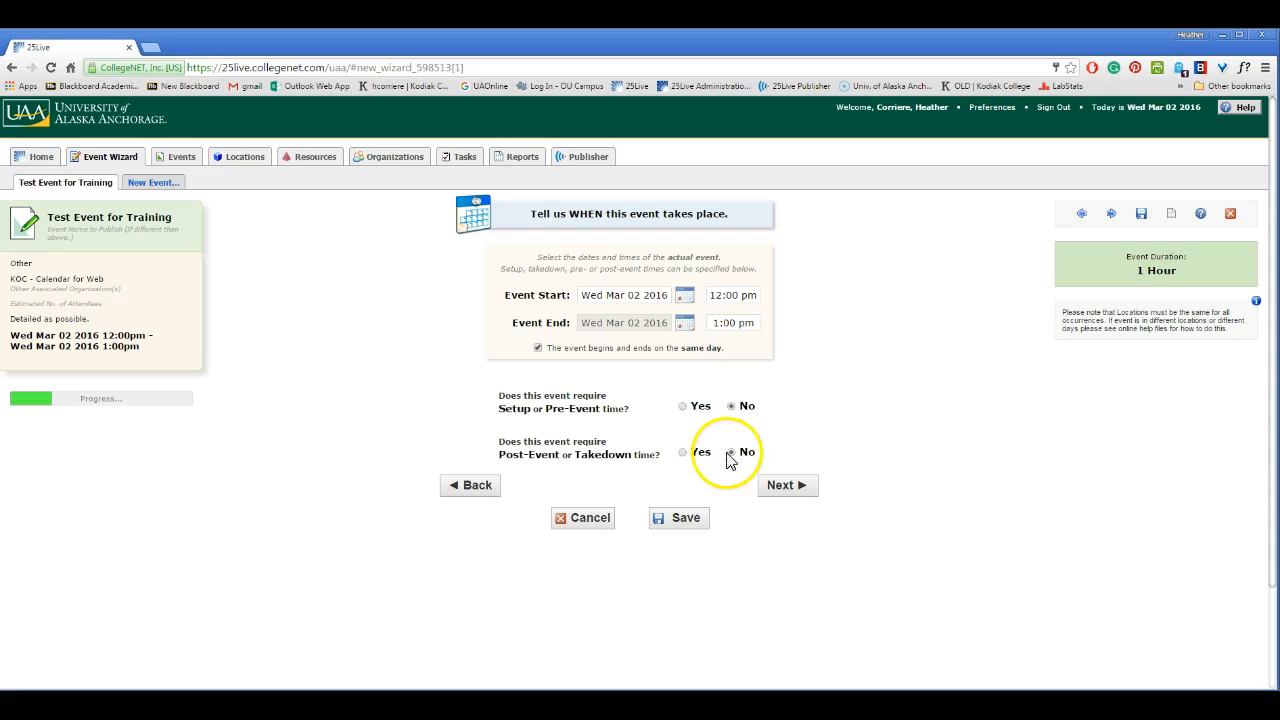
left_click(785, 494)
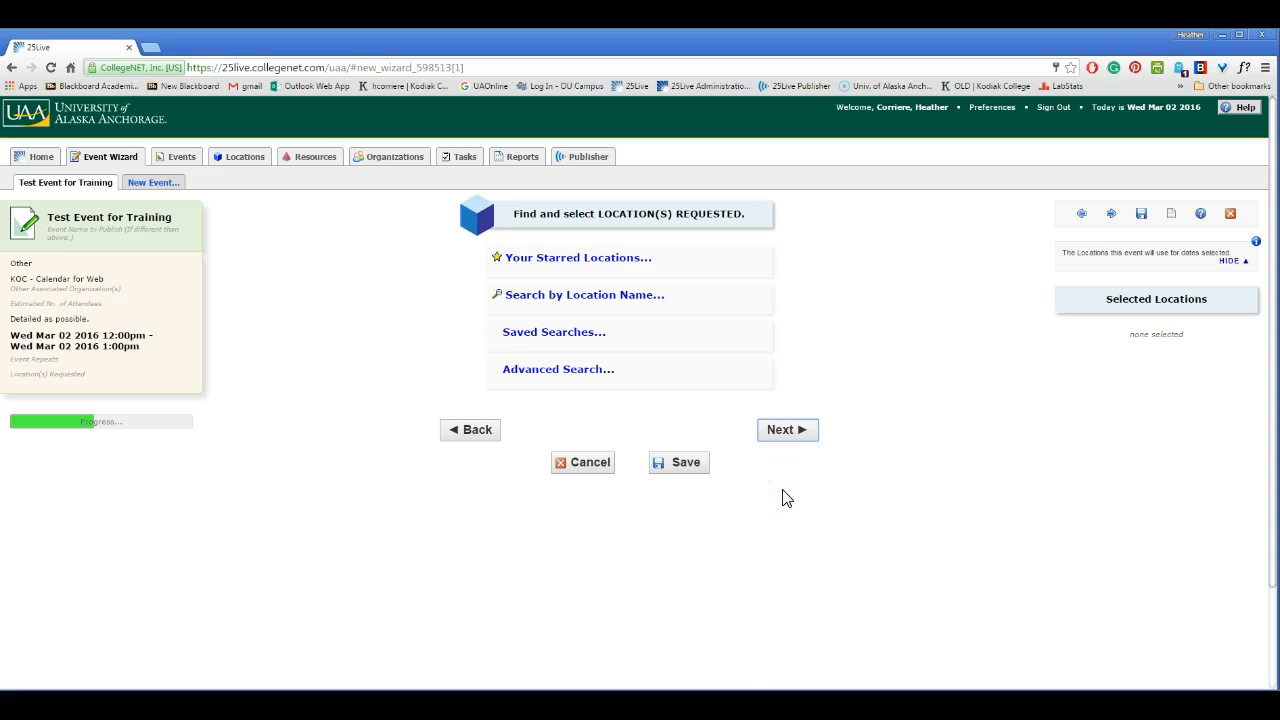
- Request the starred location KOC for the event and continue past the resources without selecting any
left_click(510, 257)
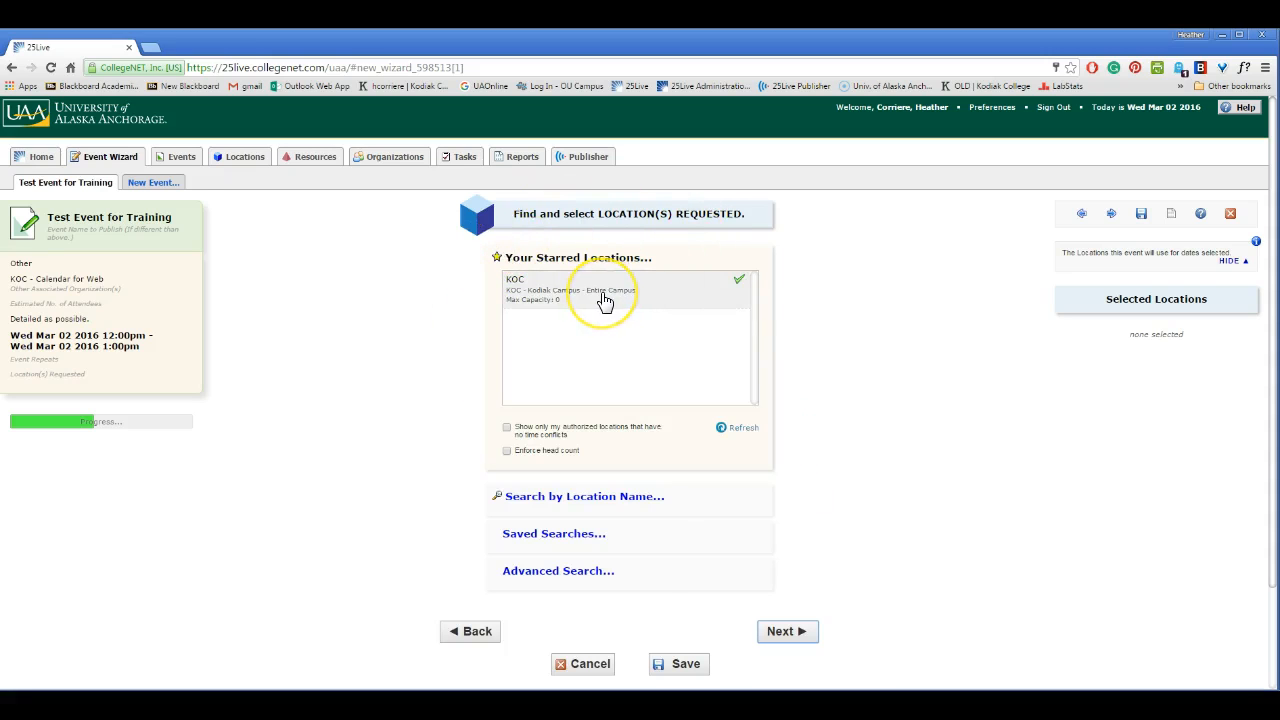
mouse_move(603, 301)
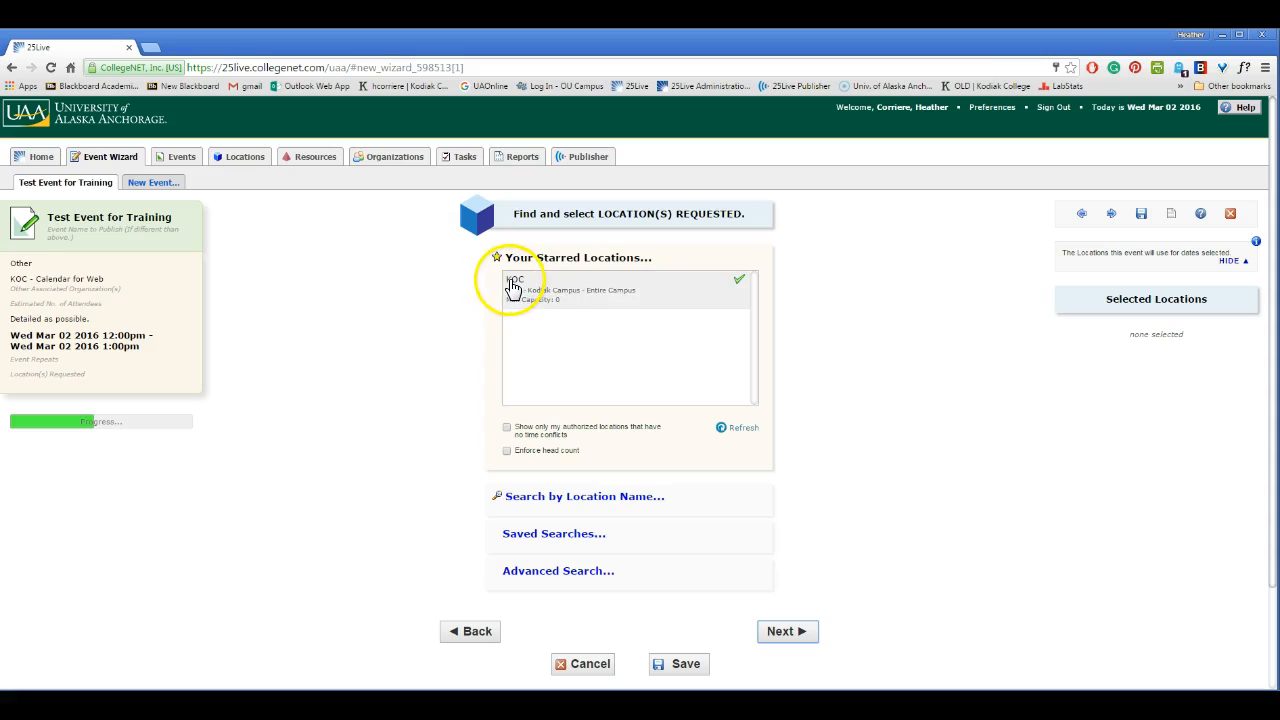
mouse_move(512, 288)
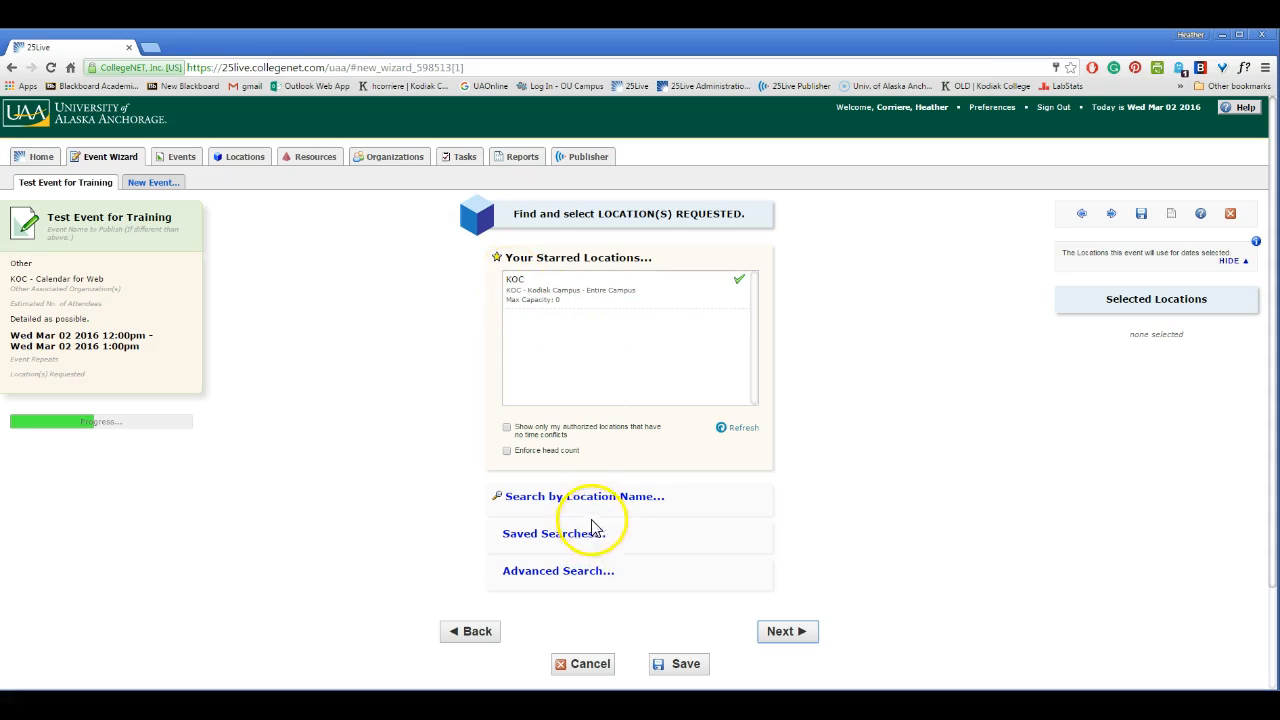
left_click(586, 291)
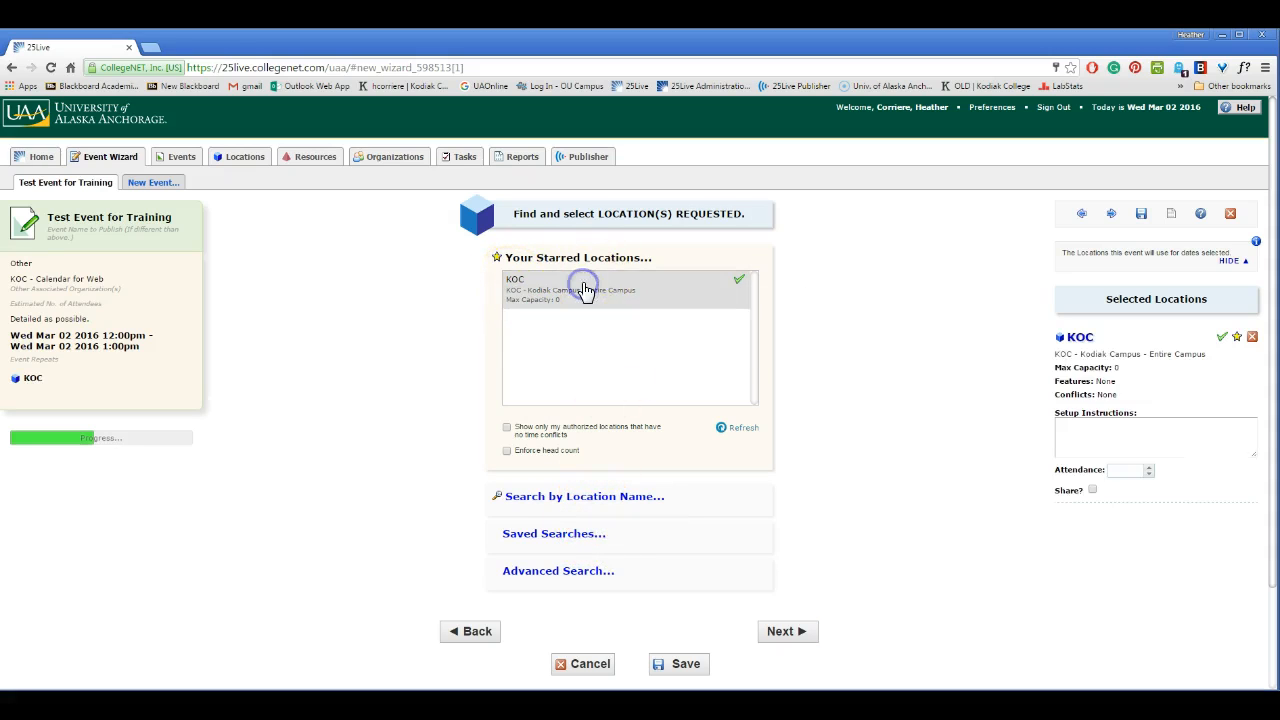
left_click(800, 632)
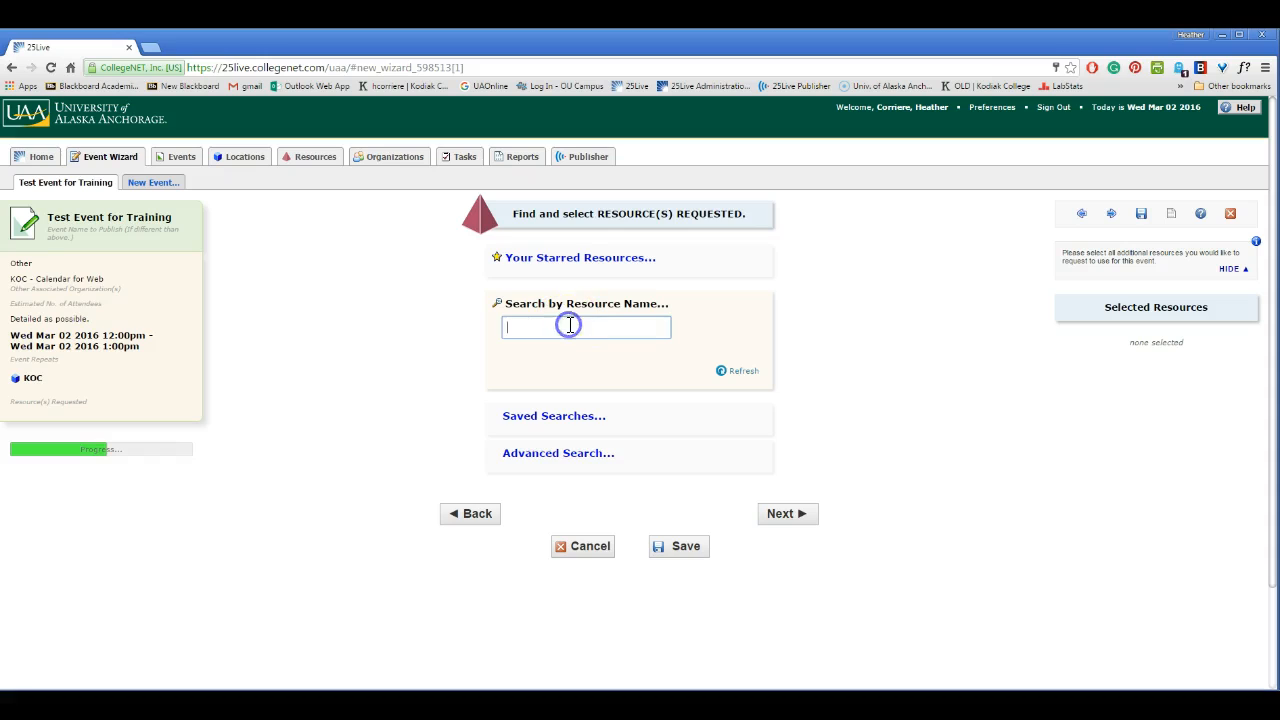
left_click(799, 517)
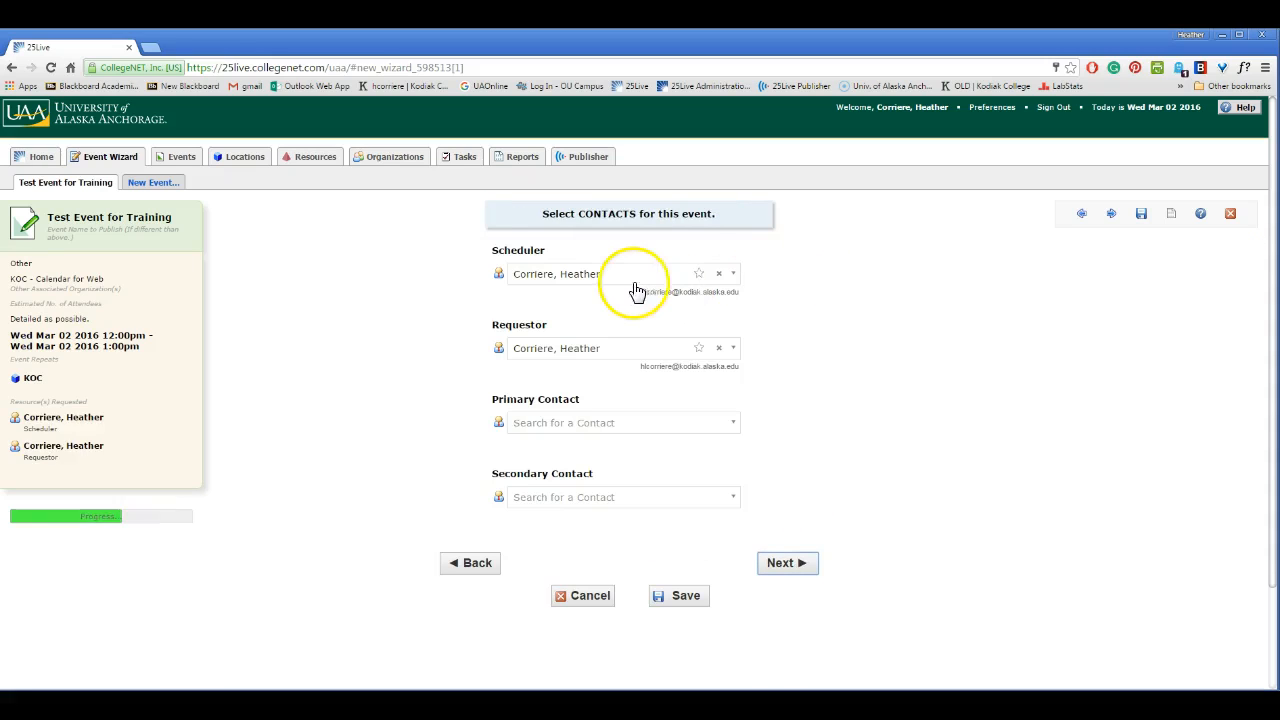
- Search the contacts by first name and set a matching person as the event's primary contact
left_click(612, 432)
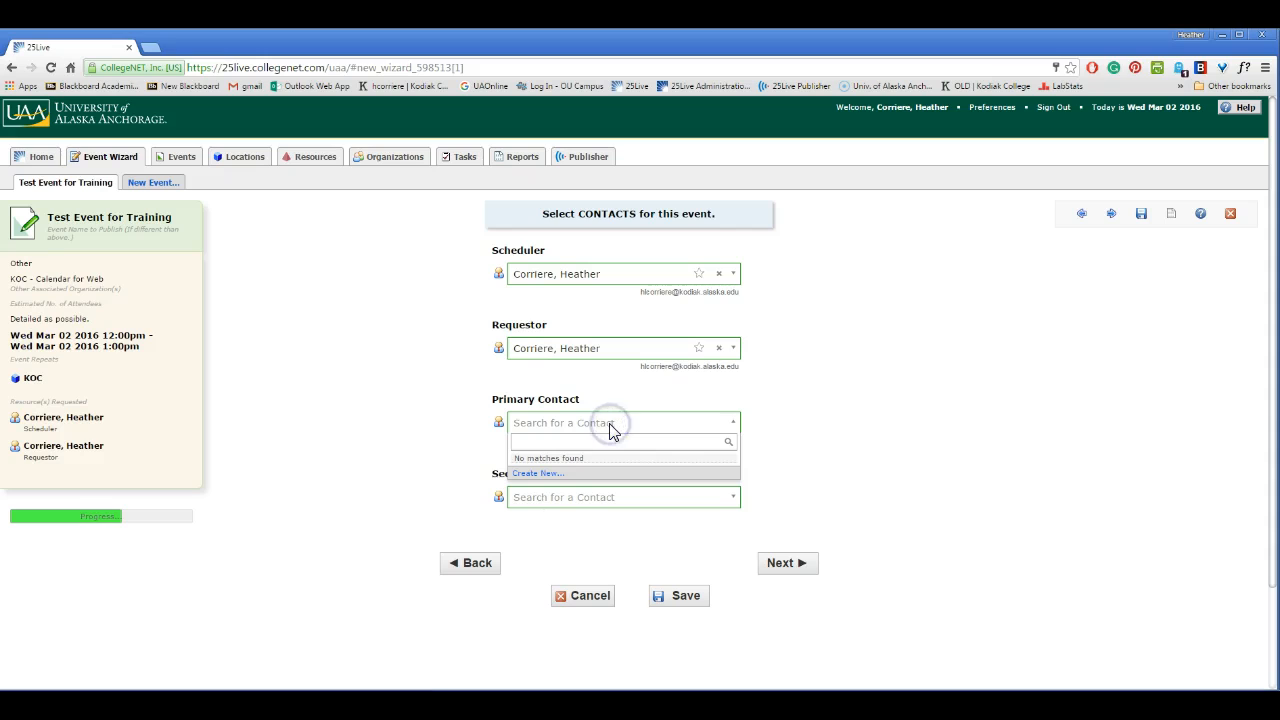
type("nancy")
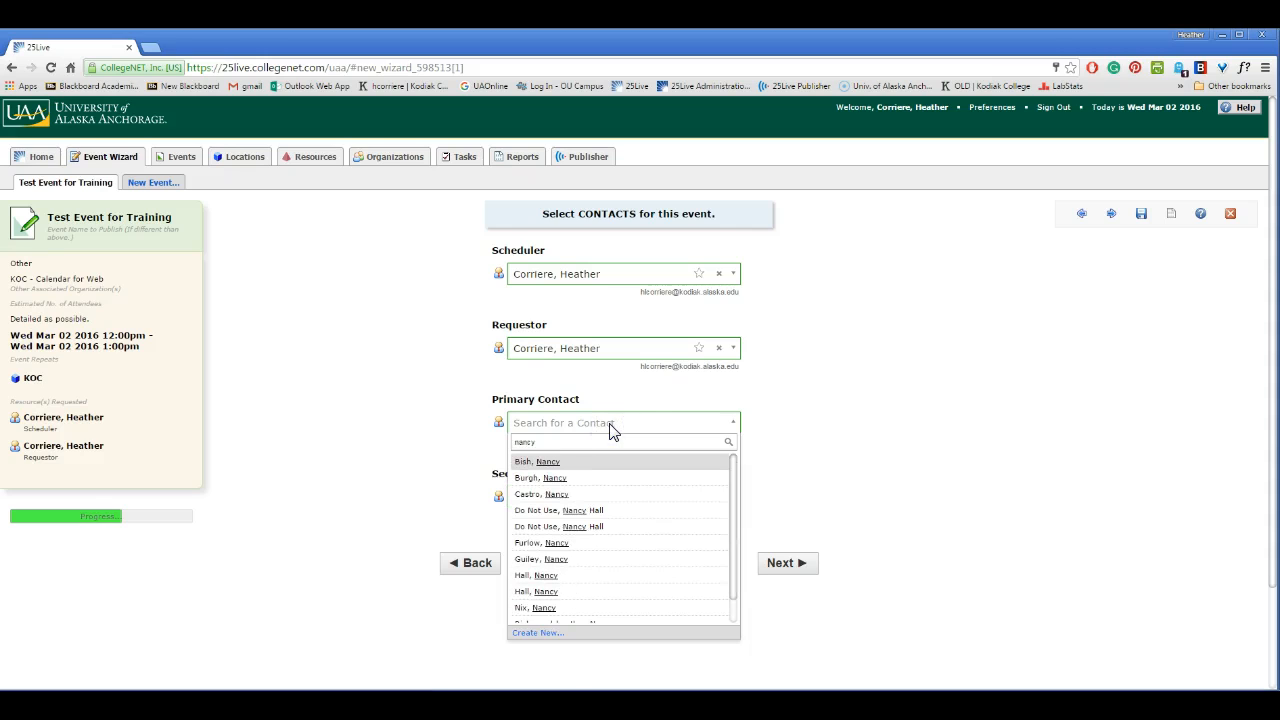
left_click(542, 494)
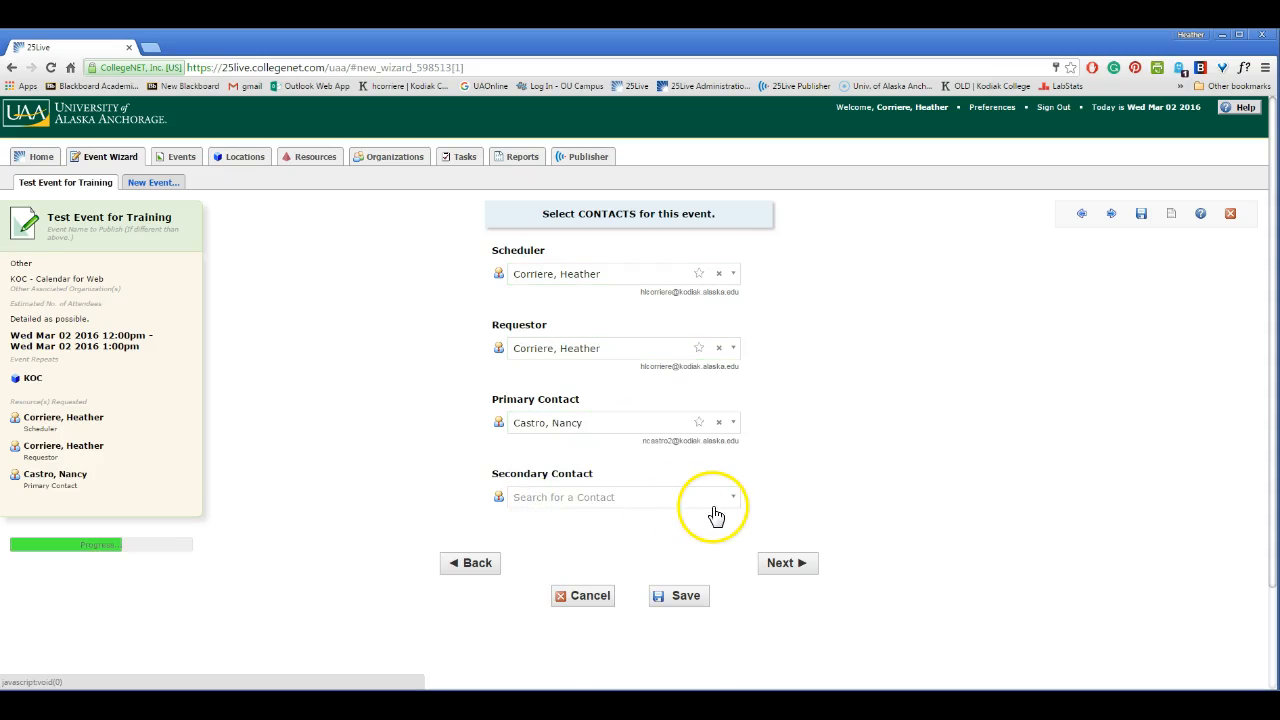
- Replace the primary contact with another person found by part of the first name, and continue to the requirements
left_click(603, 430)
type("m")
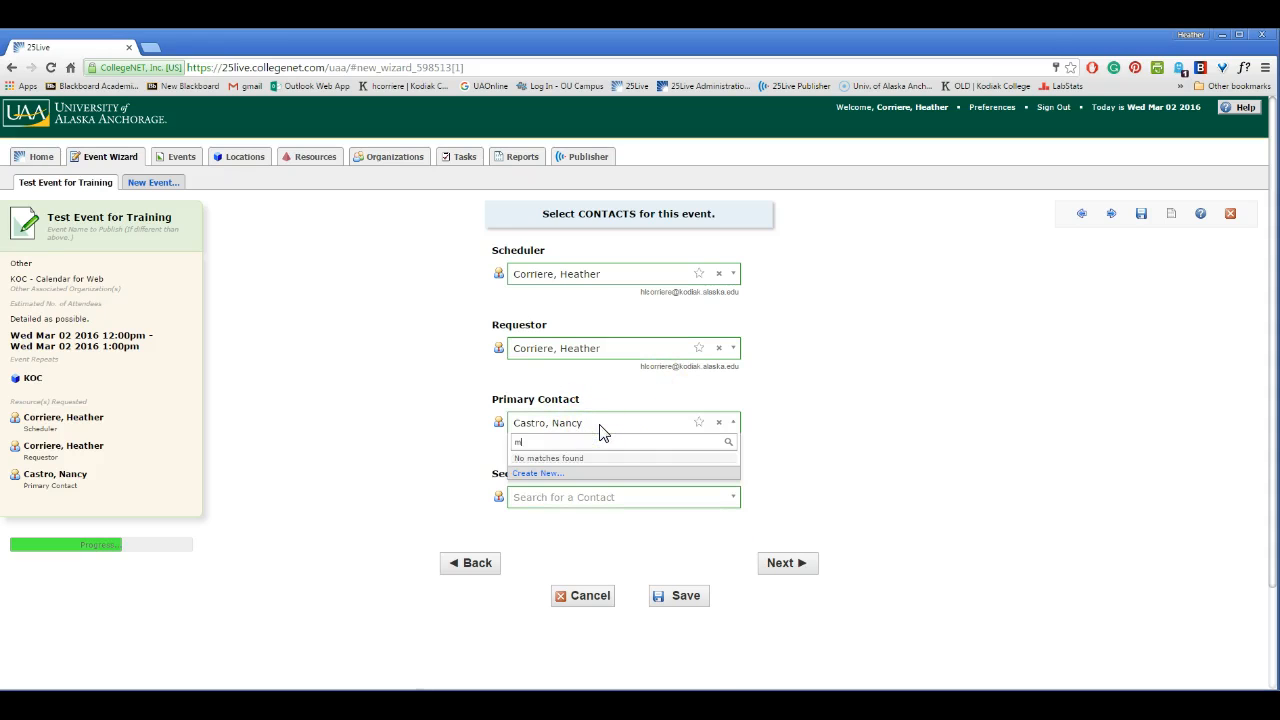
type("an")
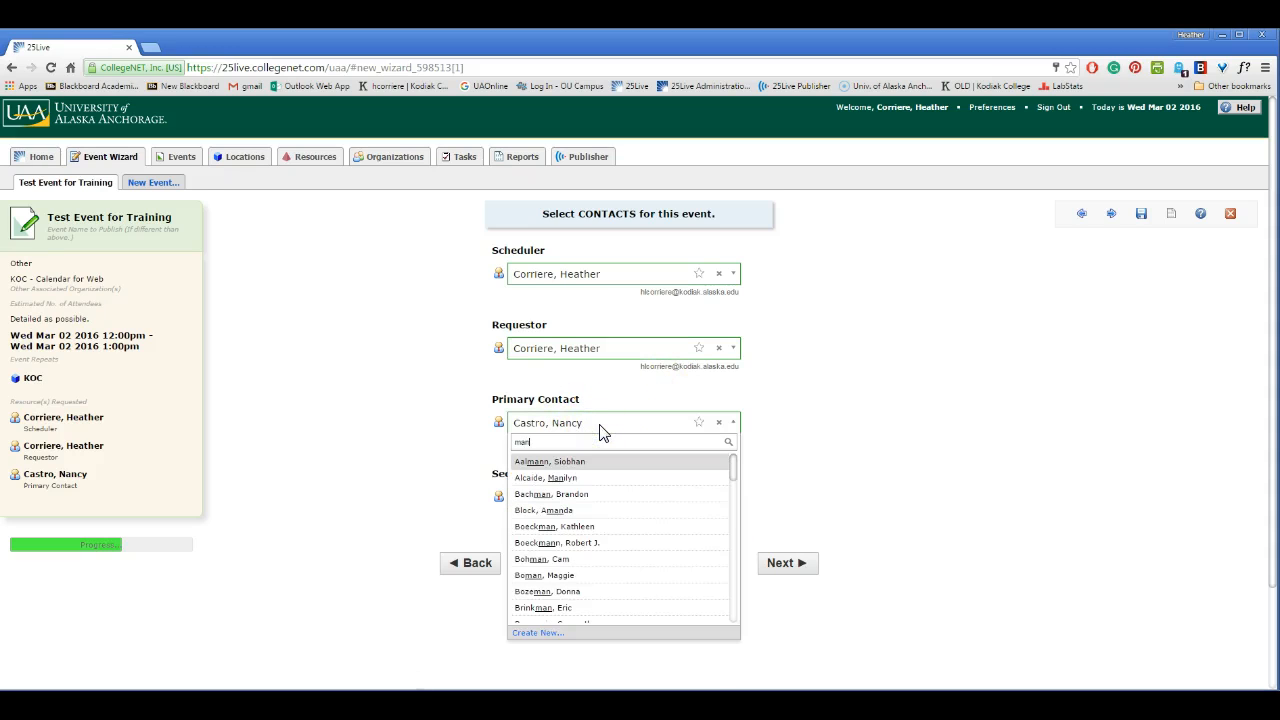
left_click(560, 478)
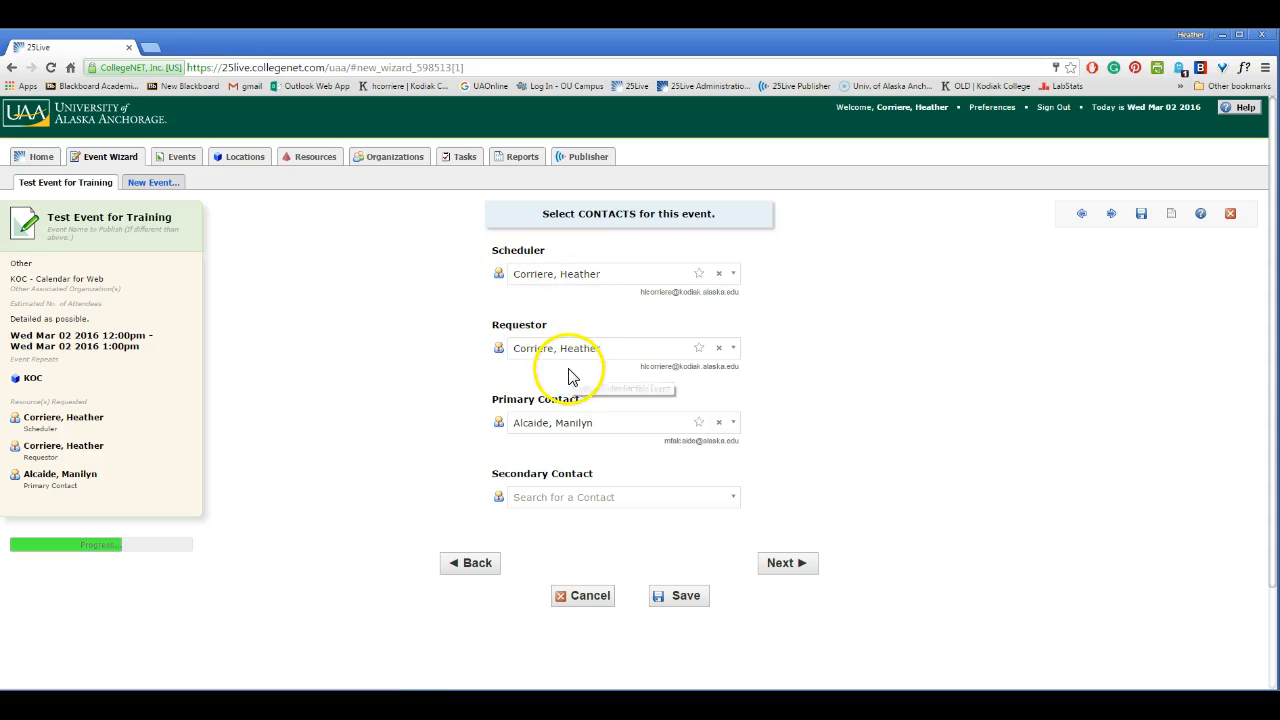
left_click(797, 564)
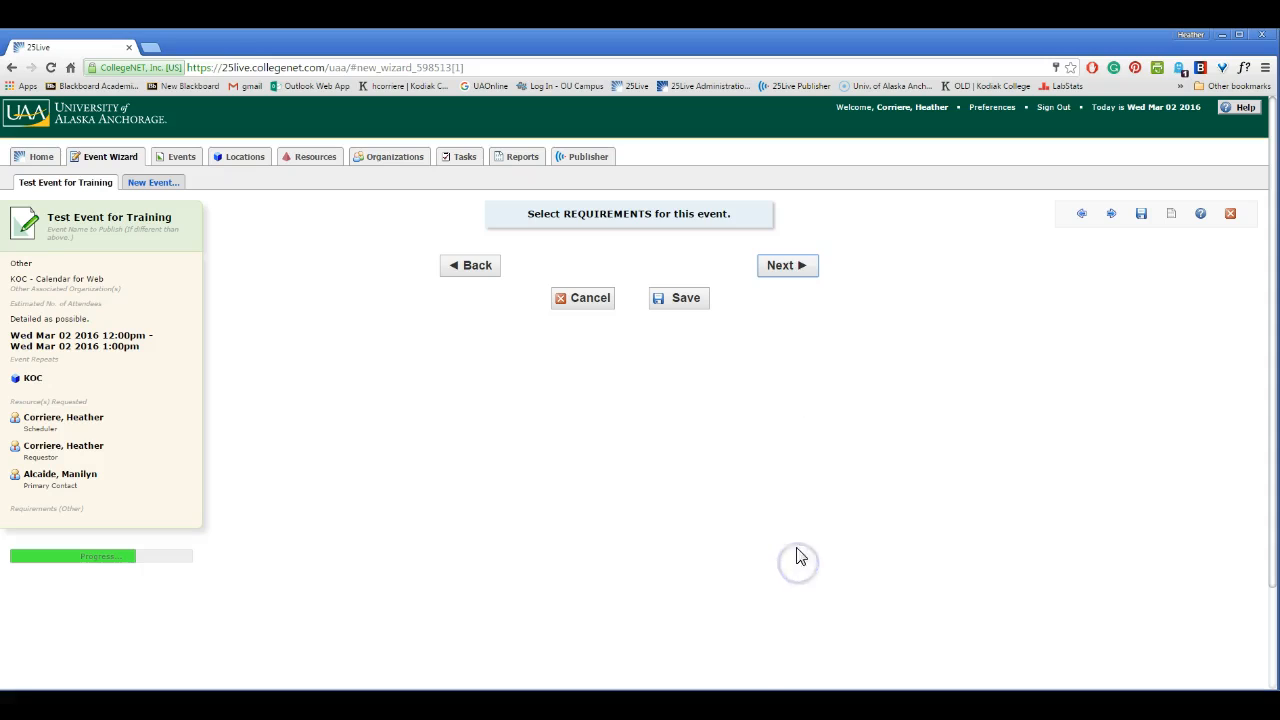
- Continue past the requirements, publishing calendars and notes without selecting or entering anything, up to the event state
left_click(781, 314)
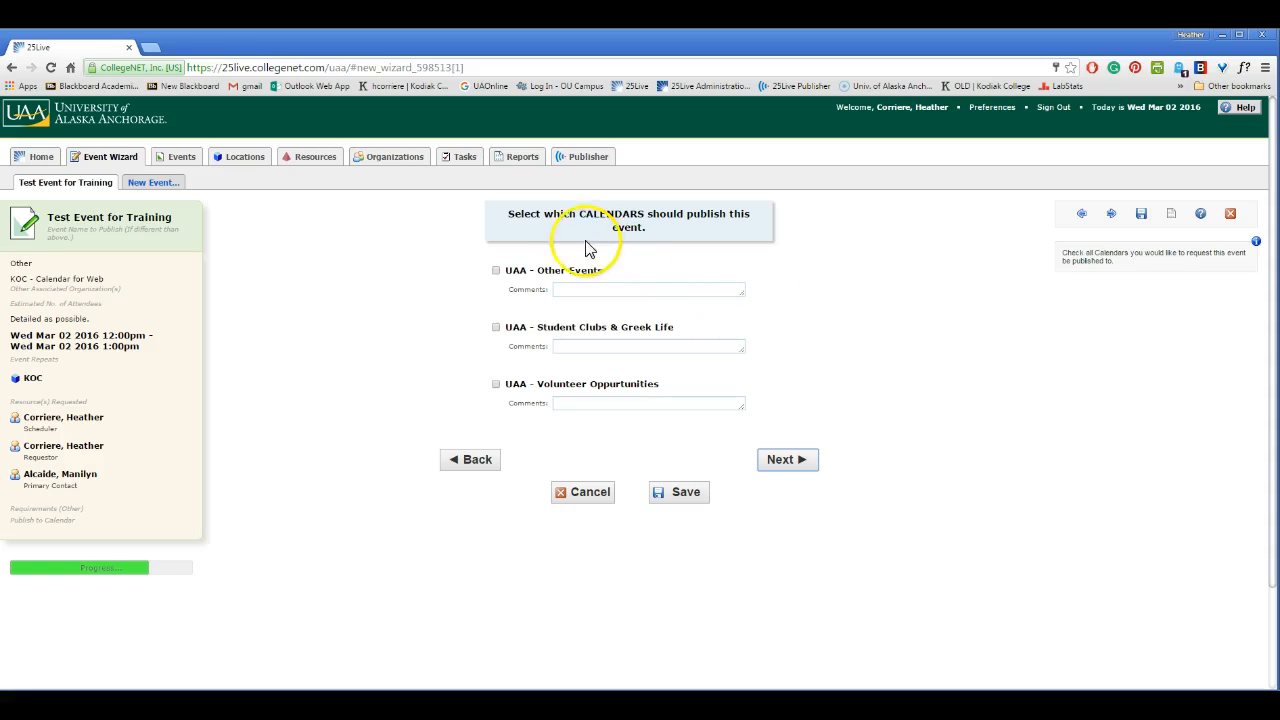
left_click(779, 459)
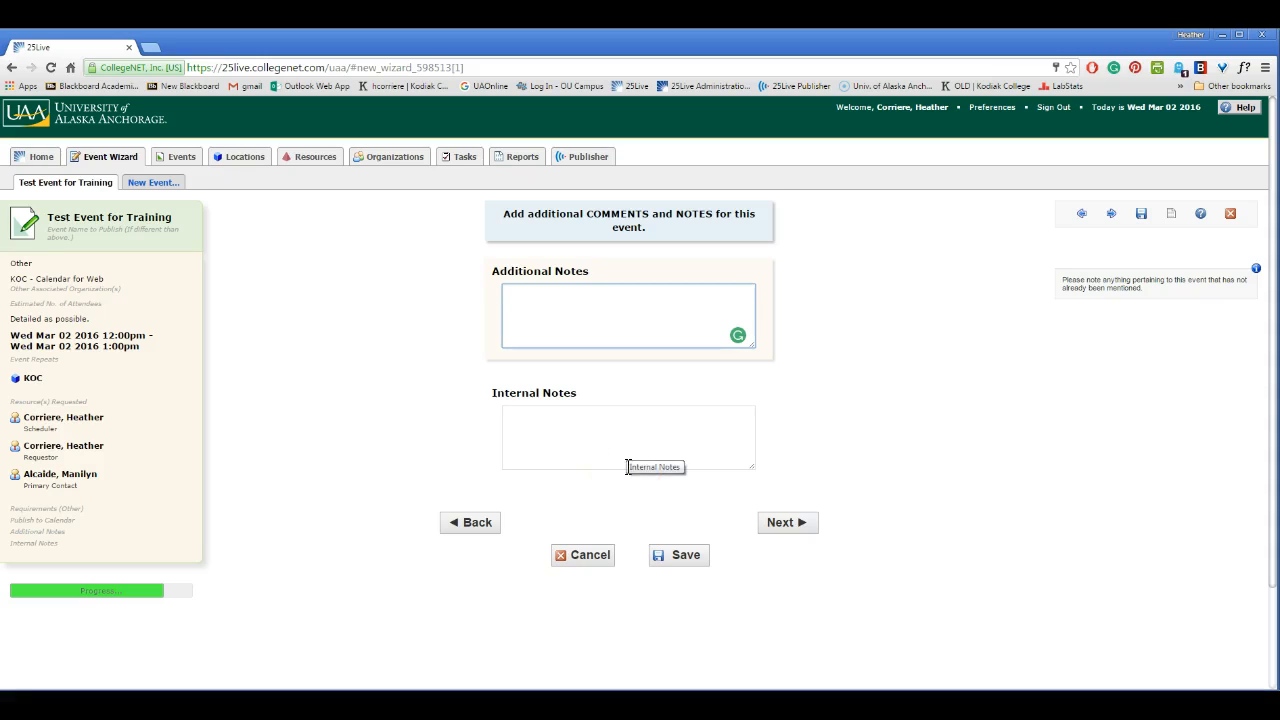
left_click(790, 522)
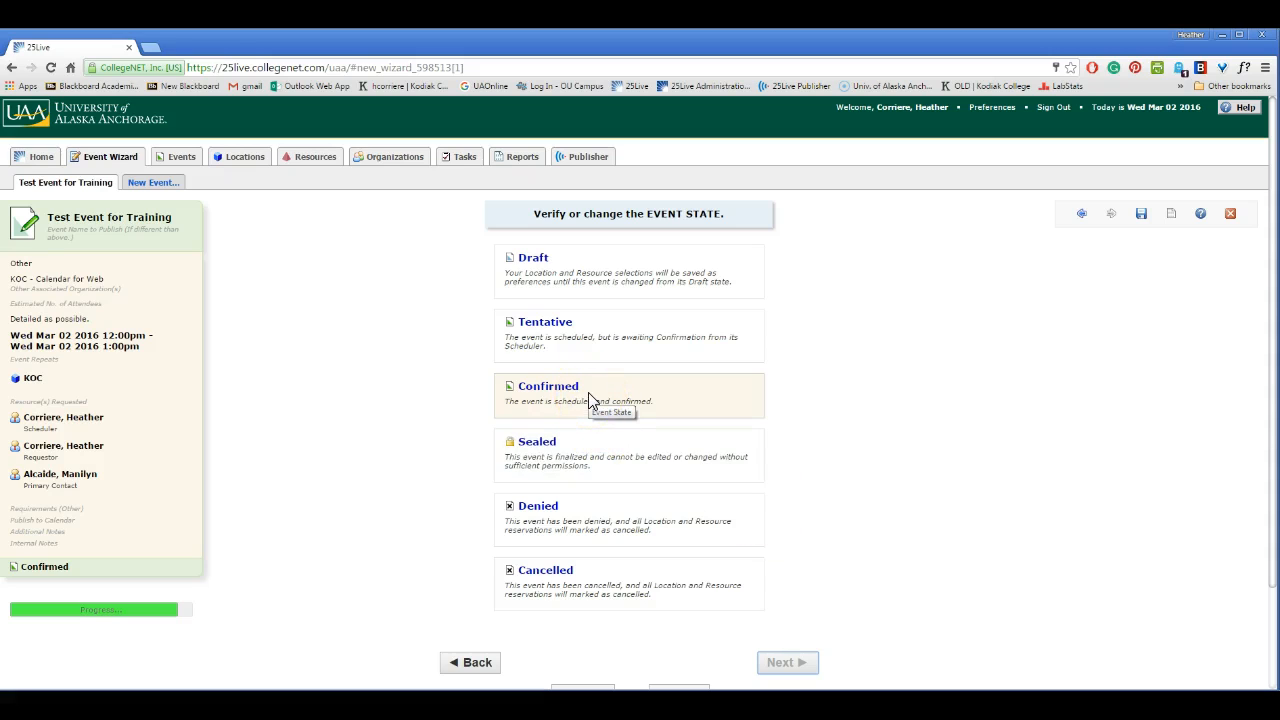
- Save the event in the Confirmed state and close its creation summary
scroll(680, 510, "down", 2)
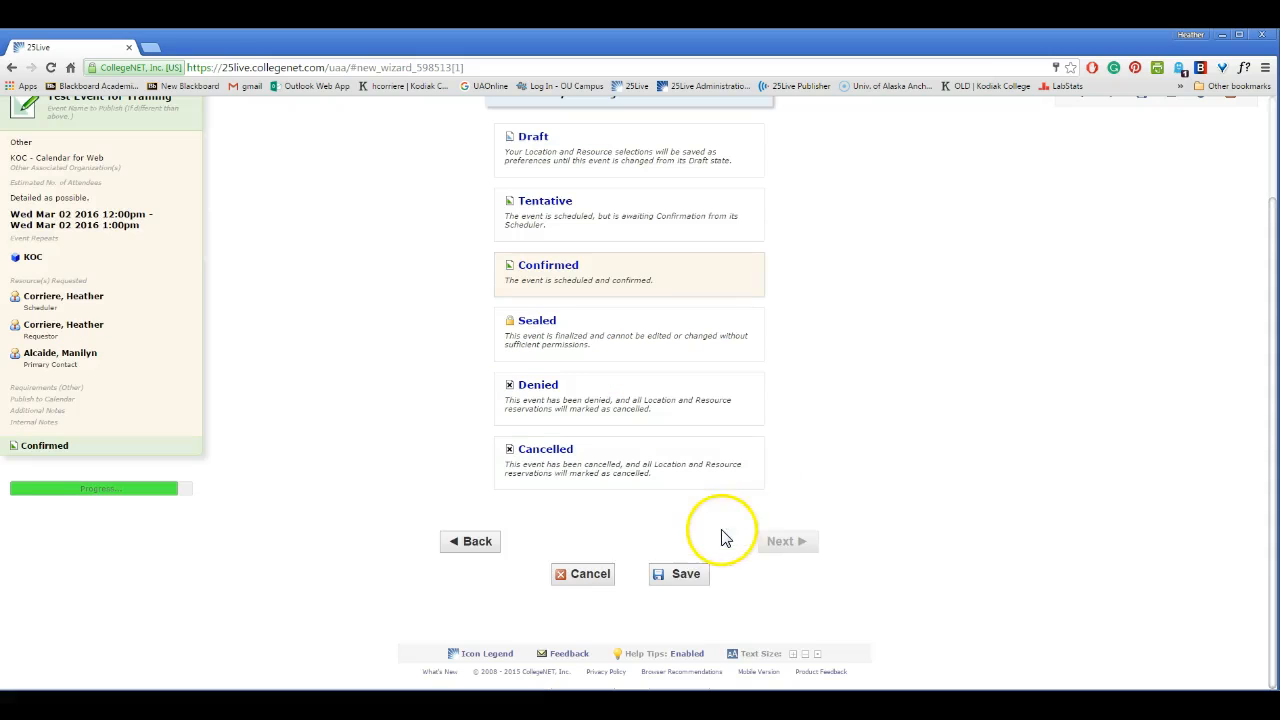
left_click(695, 580)
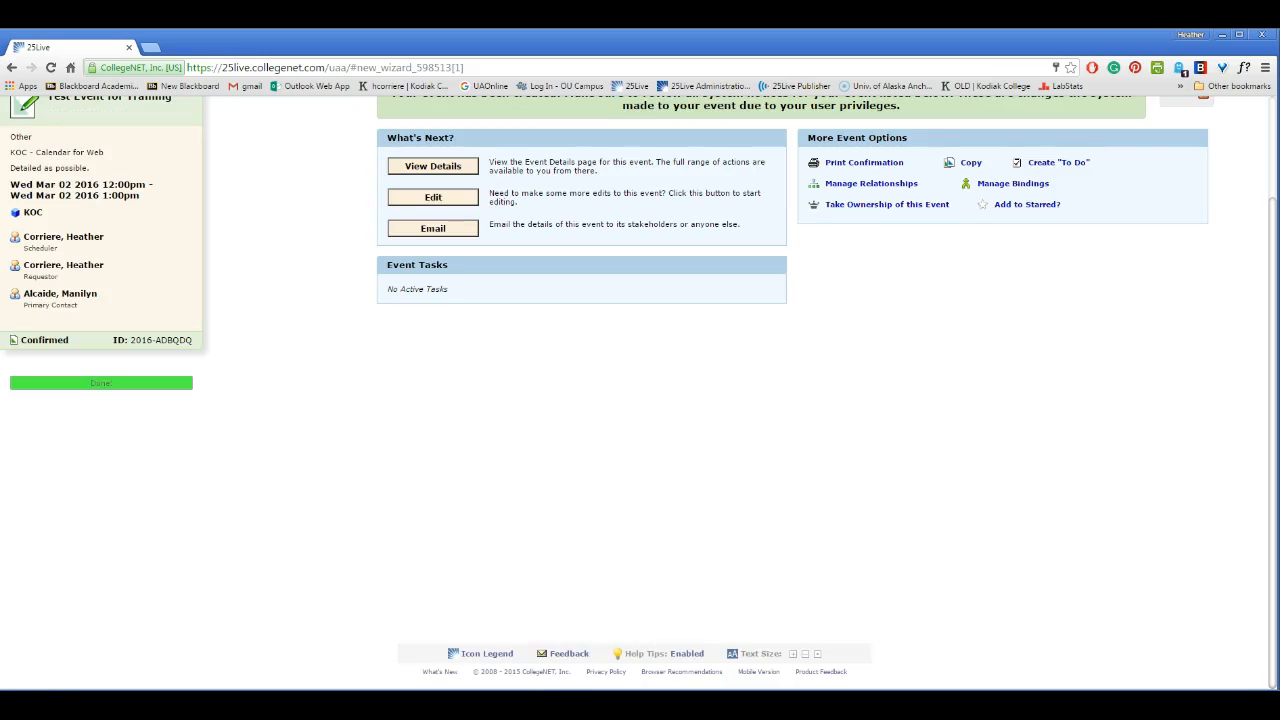
scroll(563, 620, "up", 2)
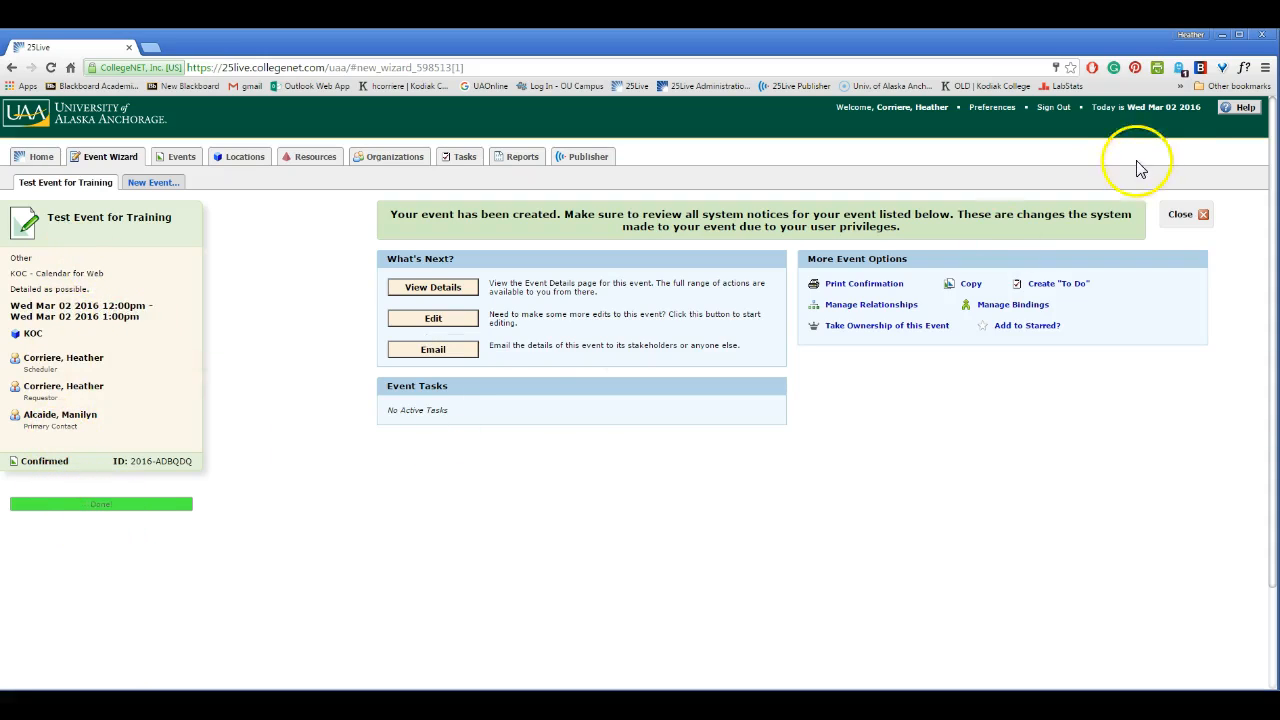
left_click(1203, 214)
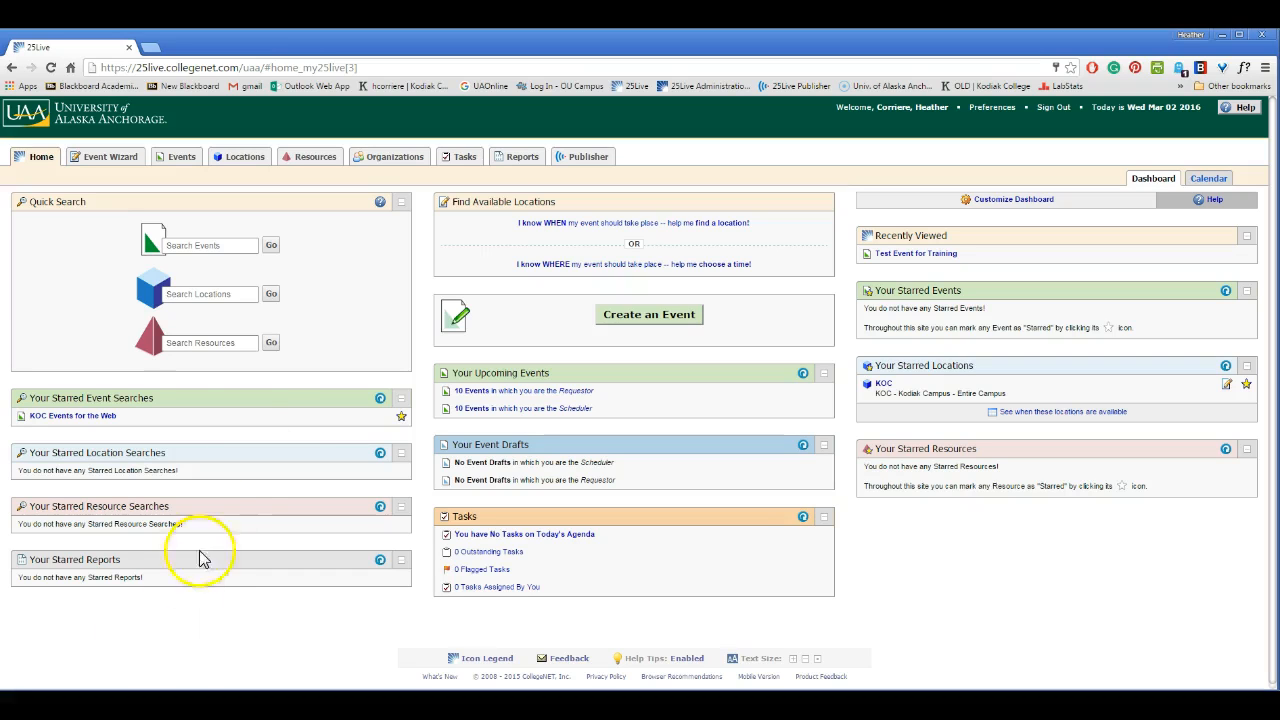
- Search the locations by the keyword "koc" and show the results as a calendar
left_click(240, 160)
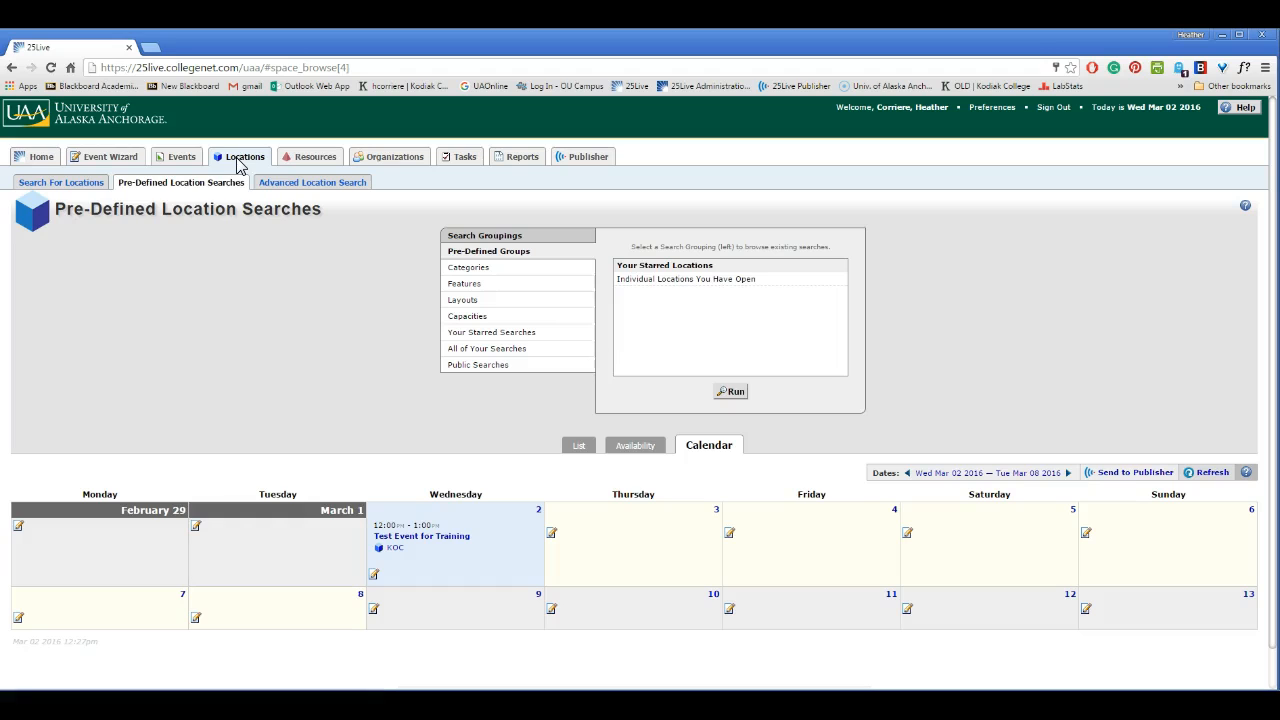
left_click(64, 184)
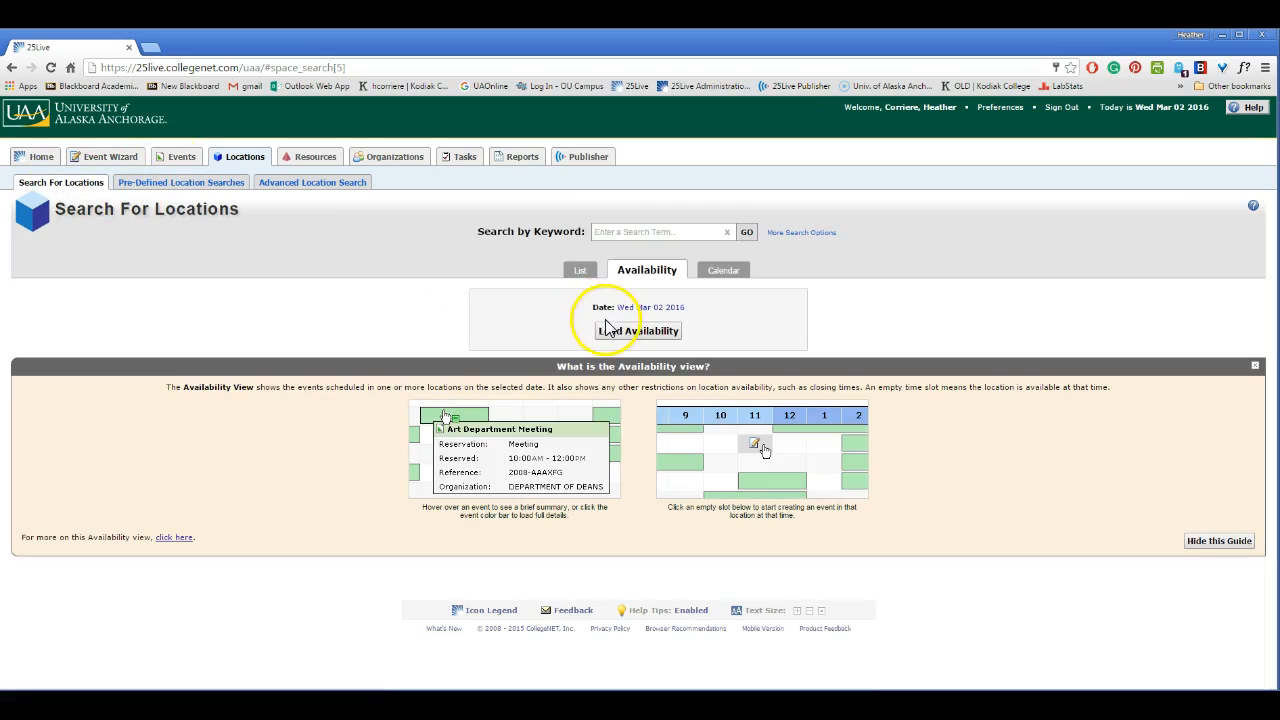
left_click(728, 272)
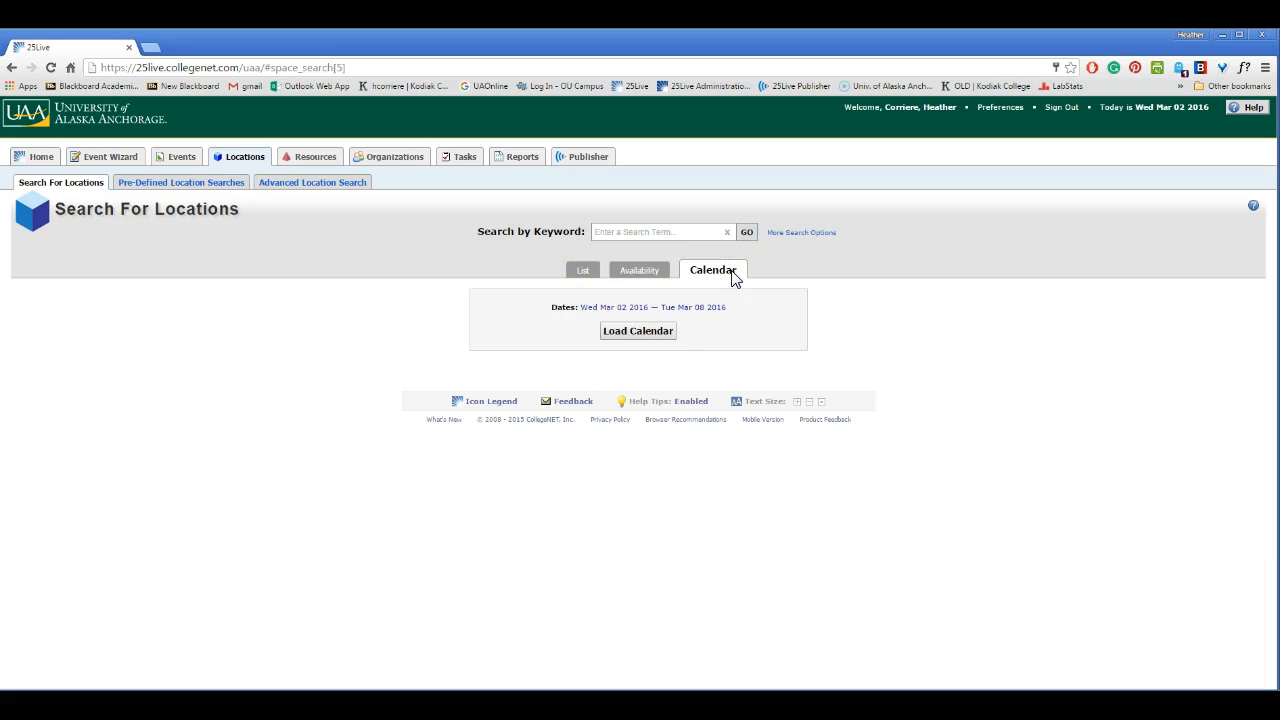
left_click(648, 330)
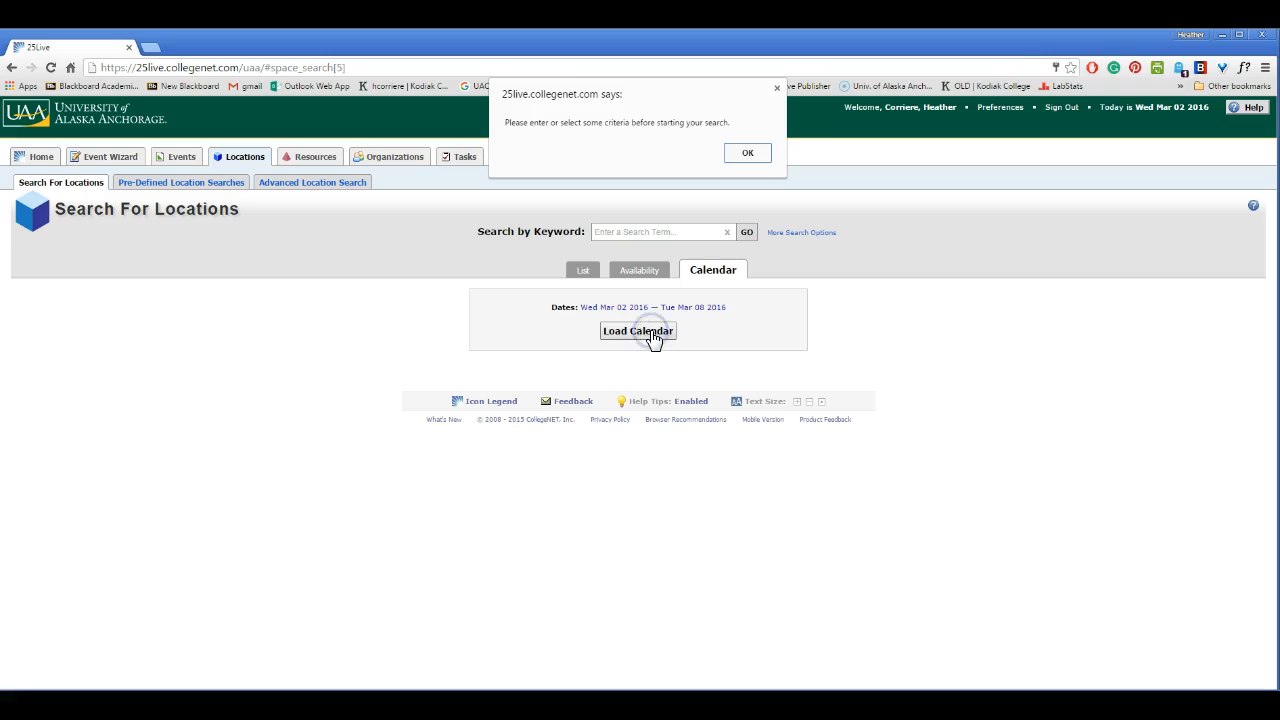
left_click(766, 152)
left_click(689, 230)
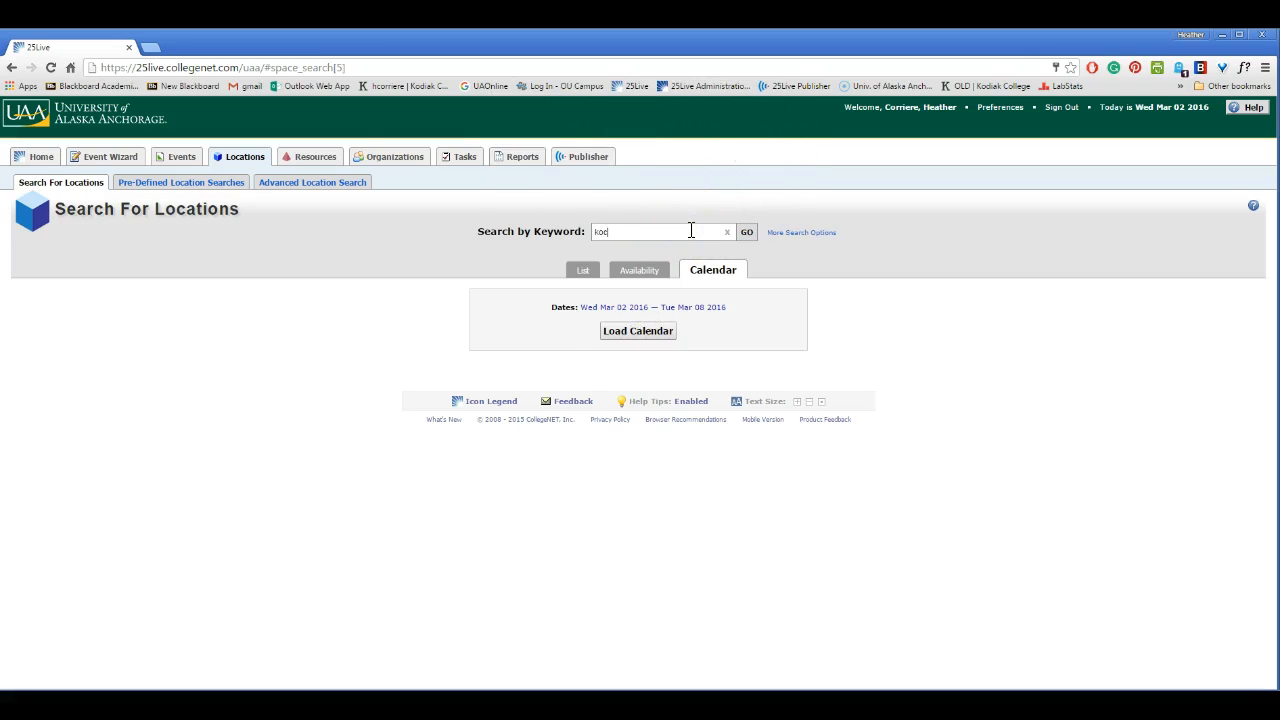
left_click(746, 236)
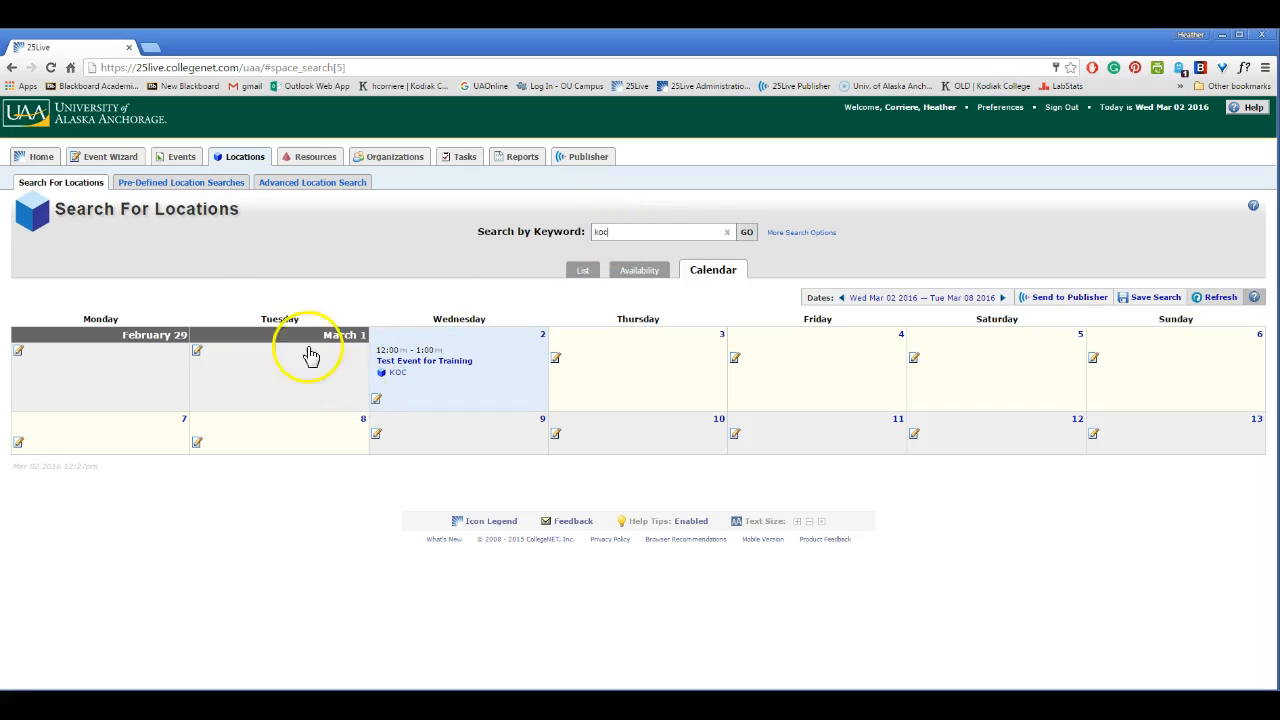
- View the starred locations' calendar in the pre-defined location searches and examine the summary of Test Event for Training
left_click(181, 184)
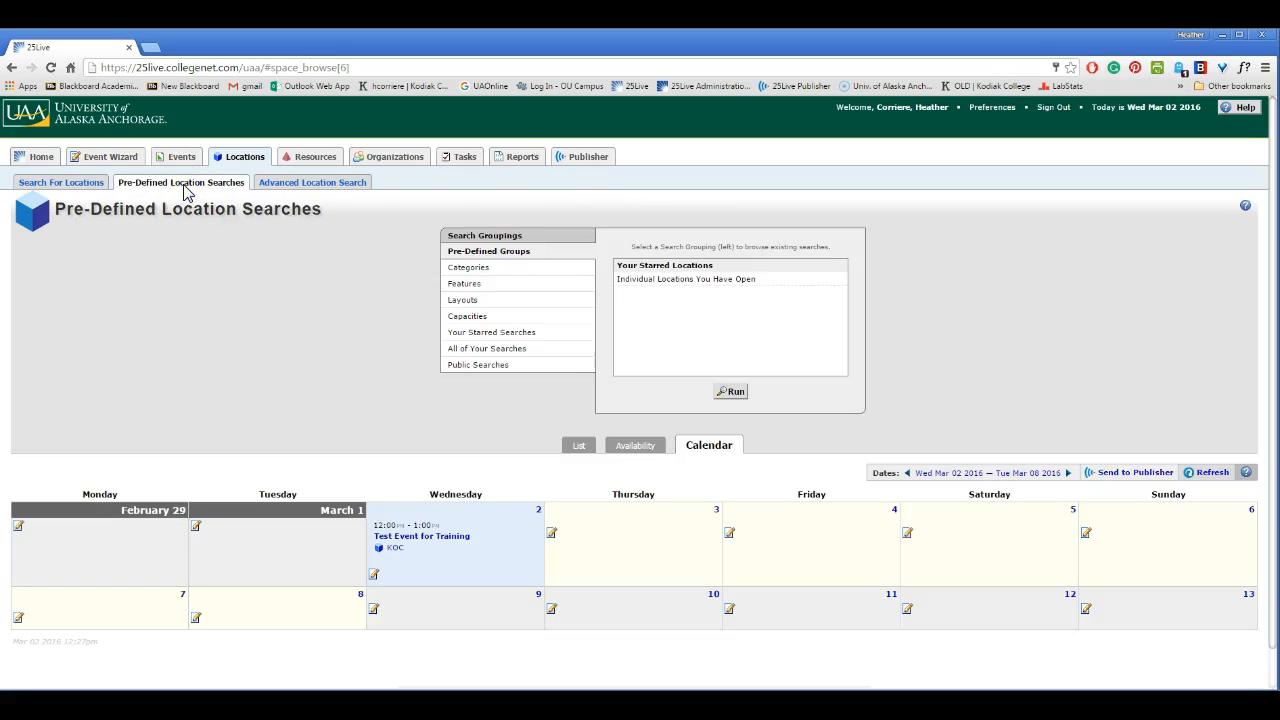
left_click(683, 268)
mouse_move(437, 541)
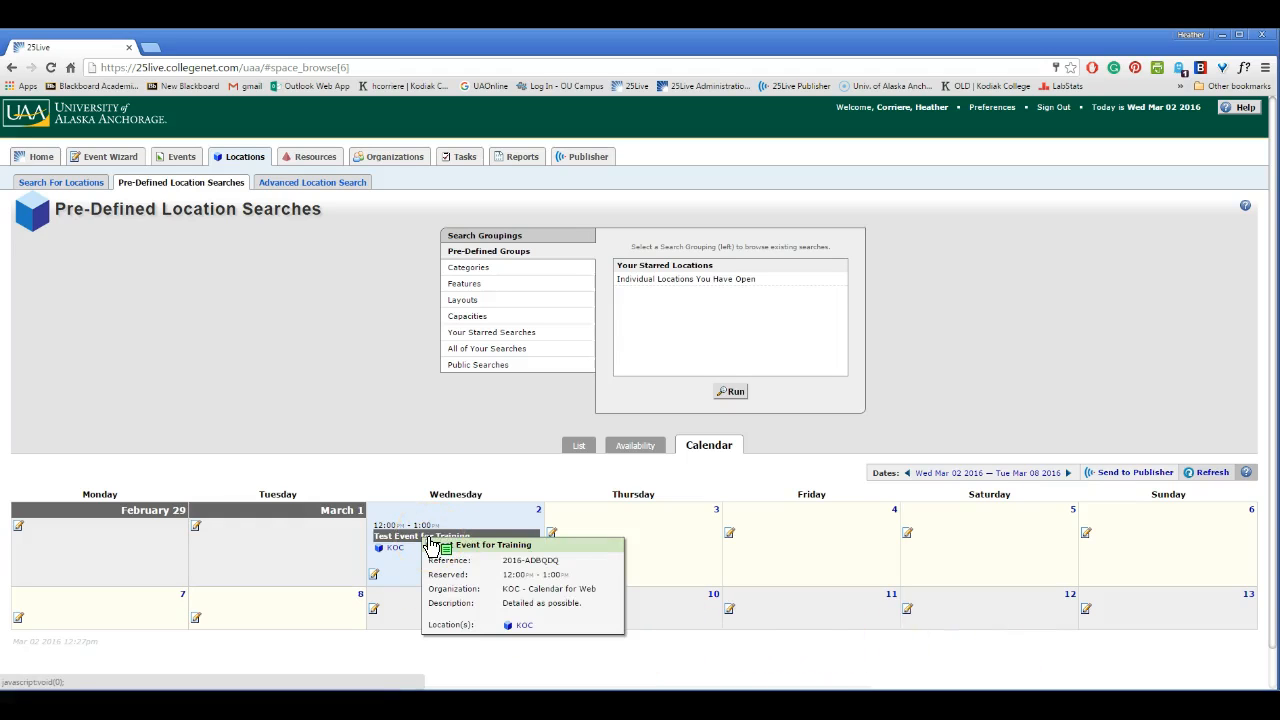
- Search the events by the keyword "koc" in the list view for current and future dates
left_click(180, 158)
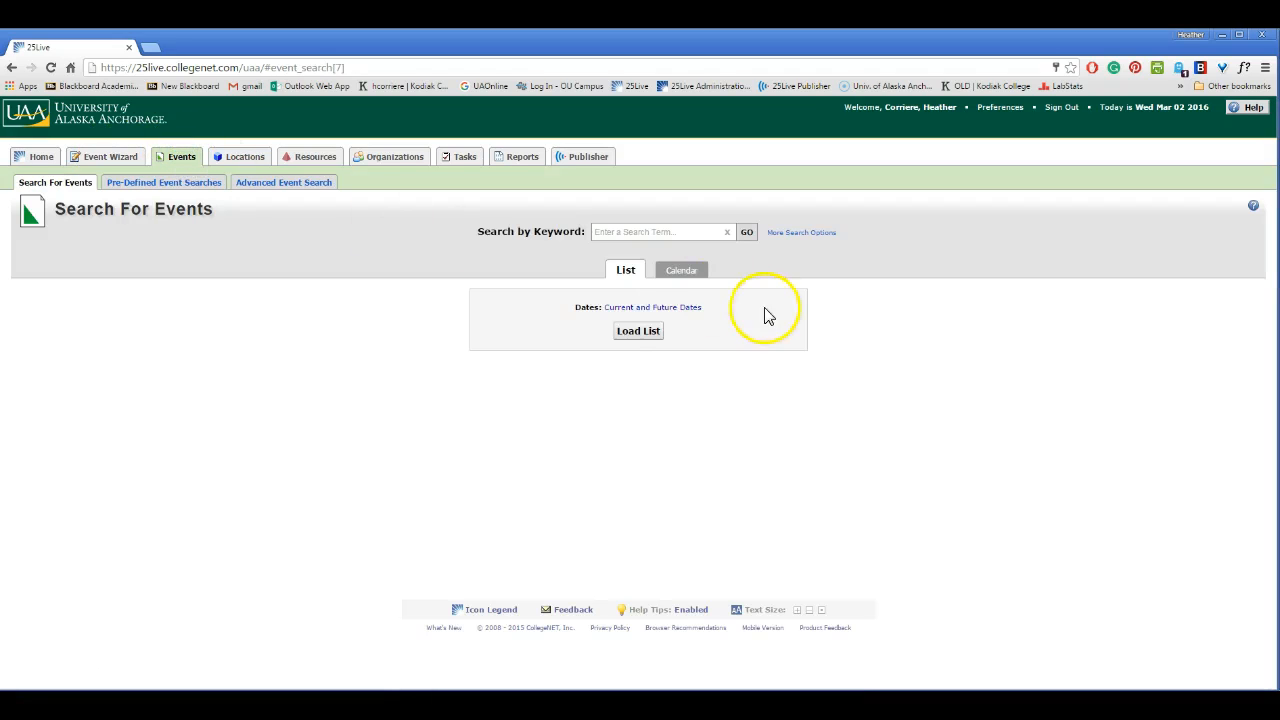
left_click(634, 308)
left_click(541, 340)
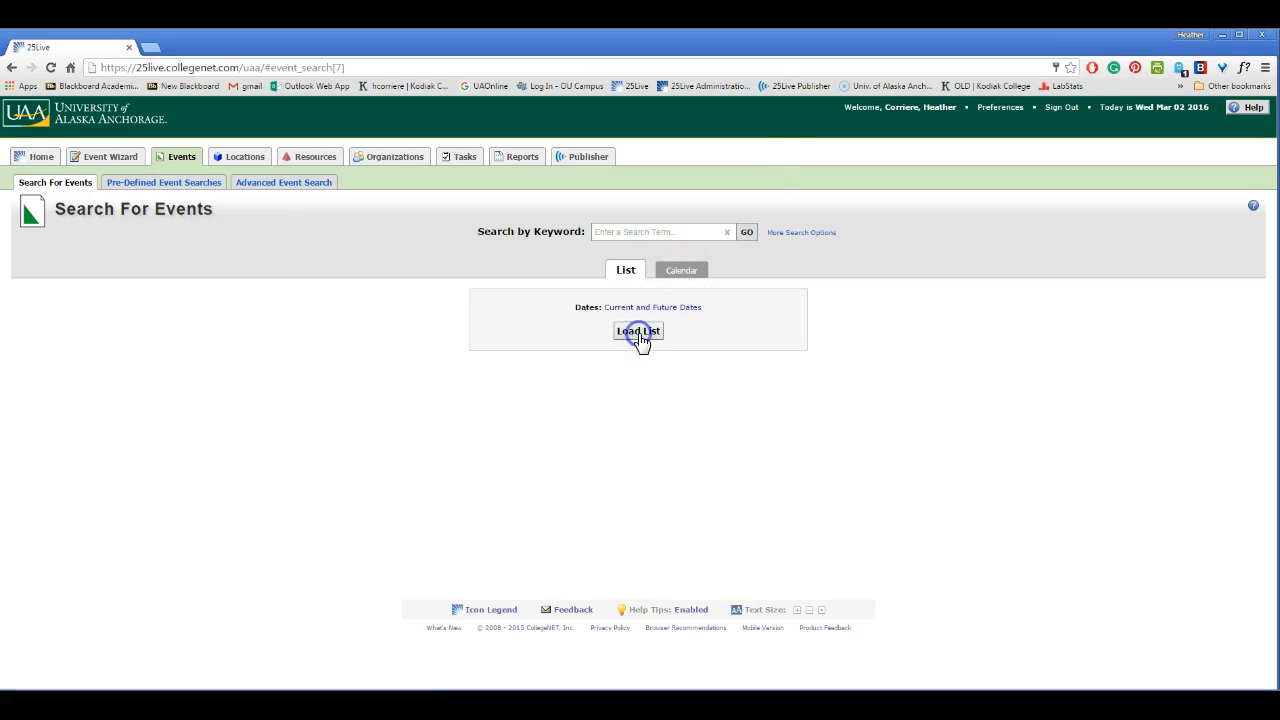
left_click(637, 334)
left_click(754, 176)
left_click(672, 231)
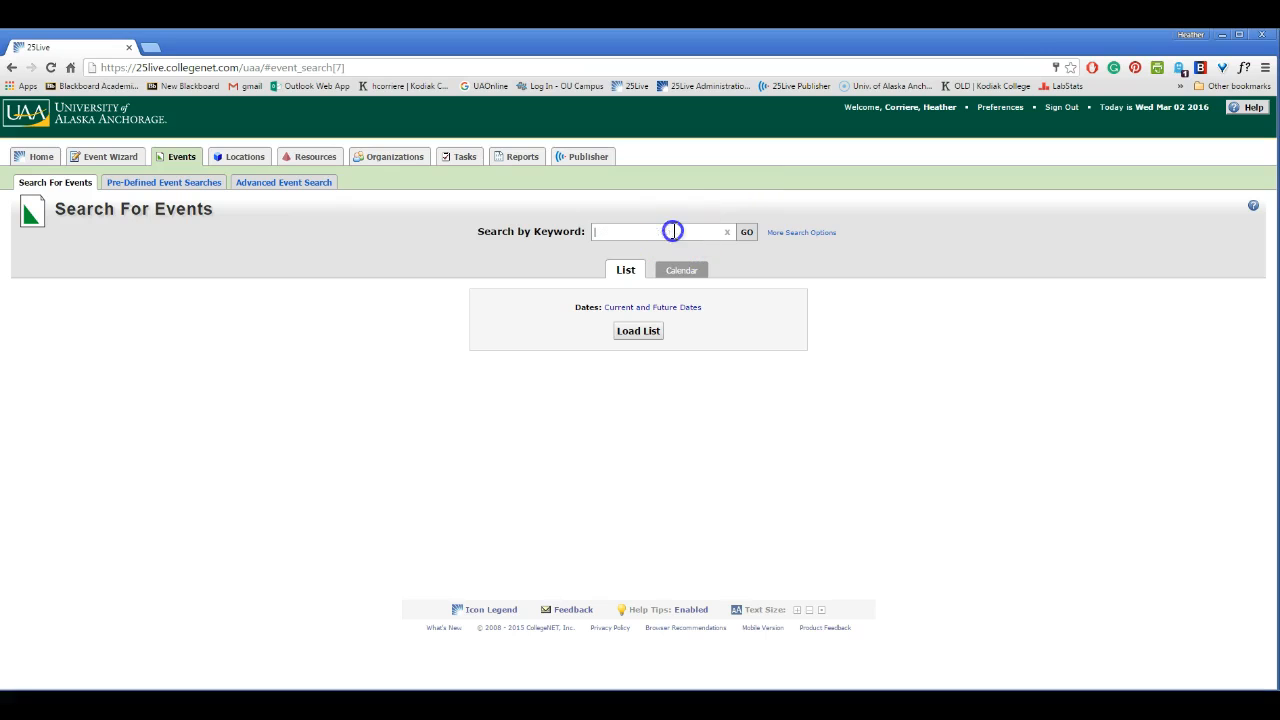
left_click(745, 231)
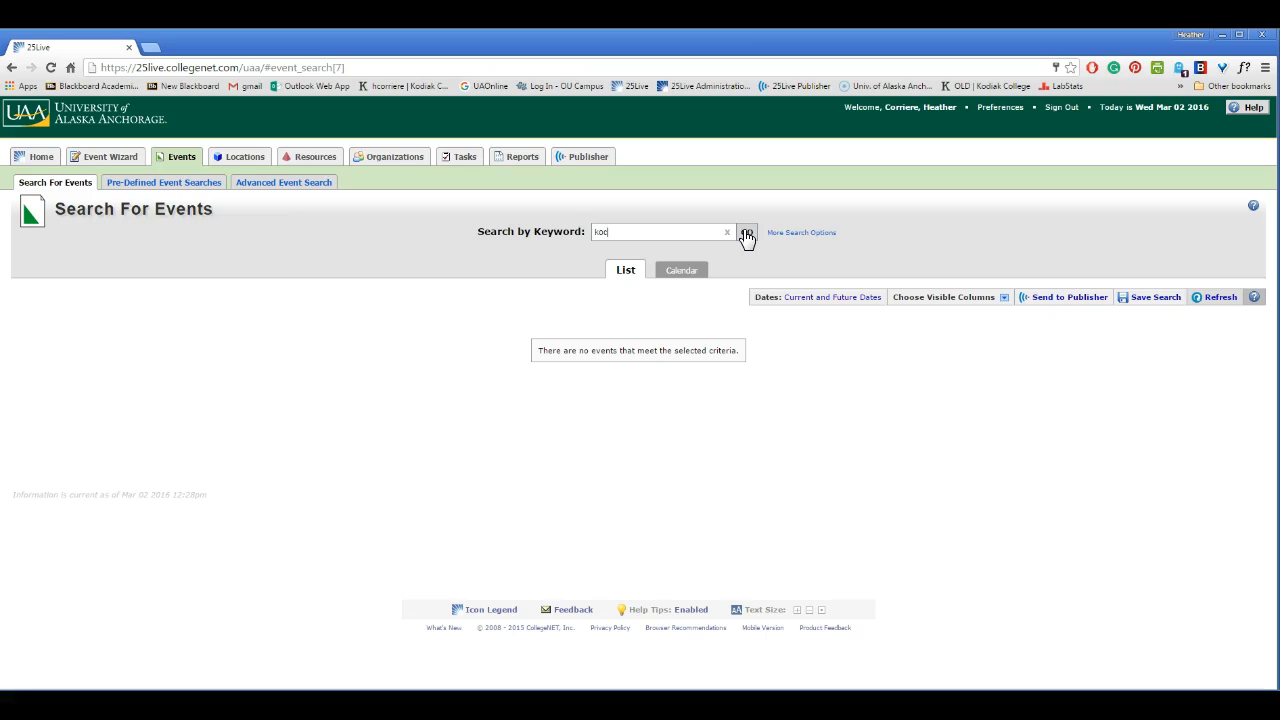
- Run the starred event search KOC Events for the Web from the home dashboard and open Test Event for Training for editing
left_click(106, 157)
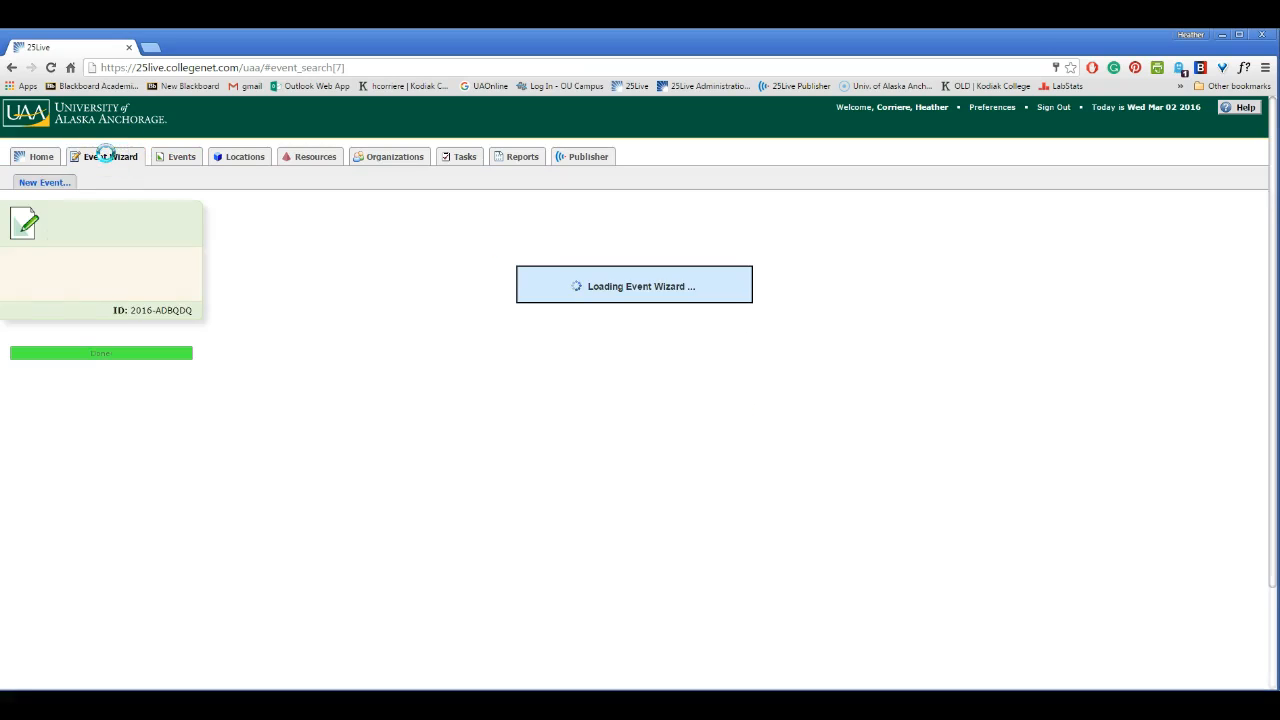
left_click(46, 162)
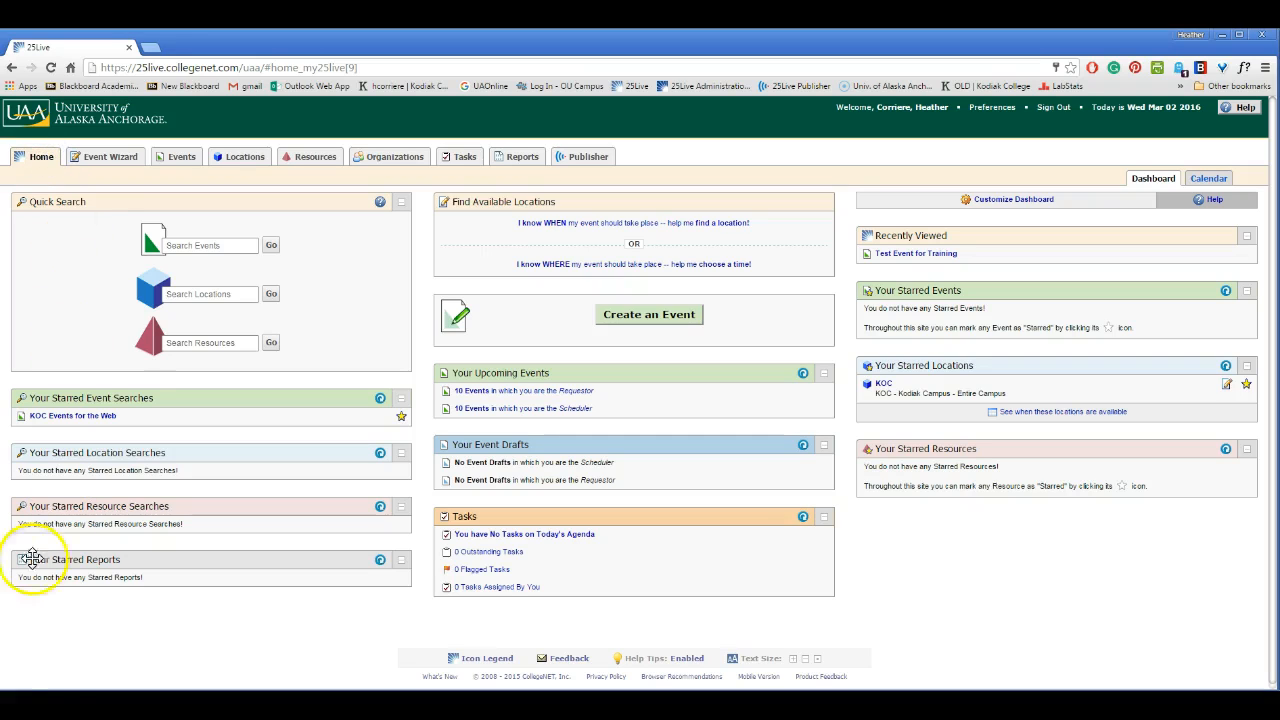
left_click(64, 415)
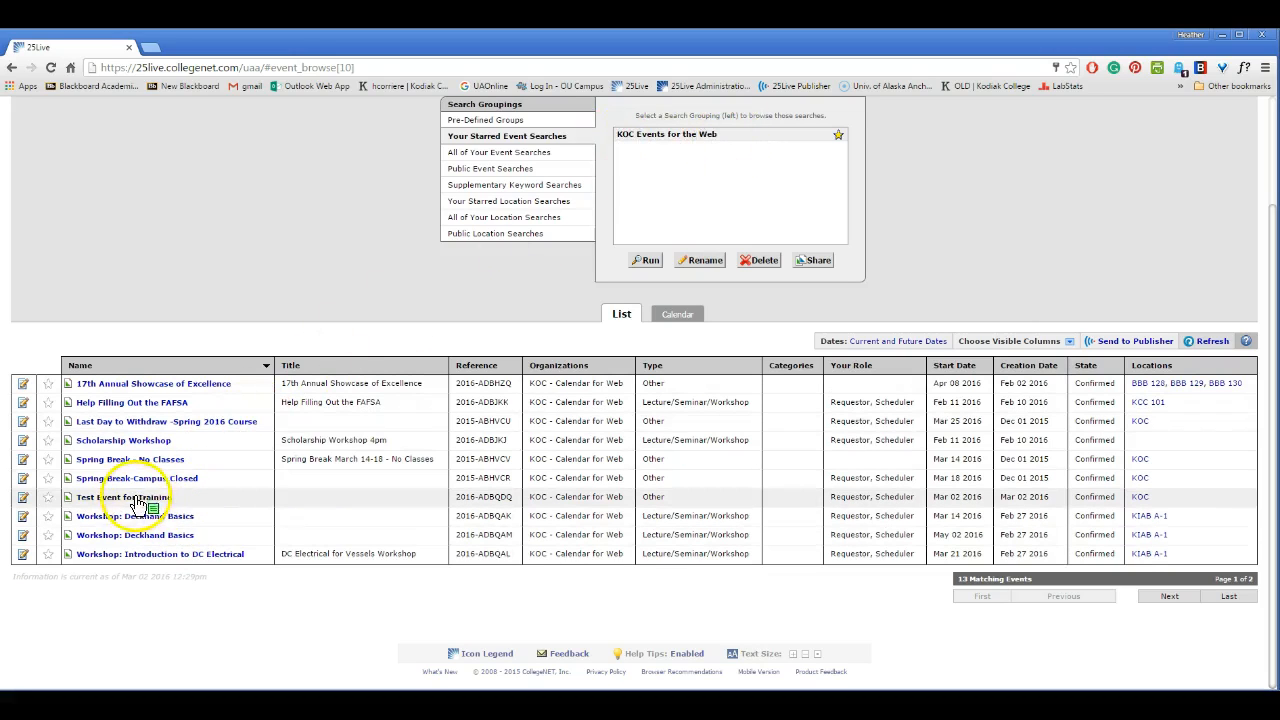
left_click(23, 498)
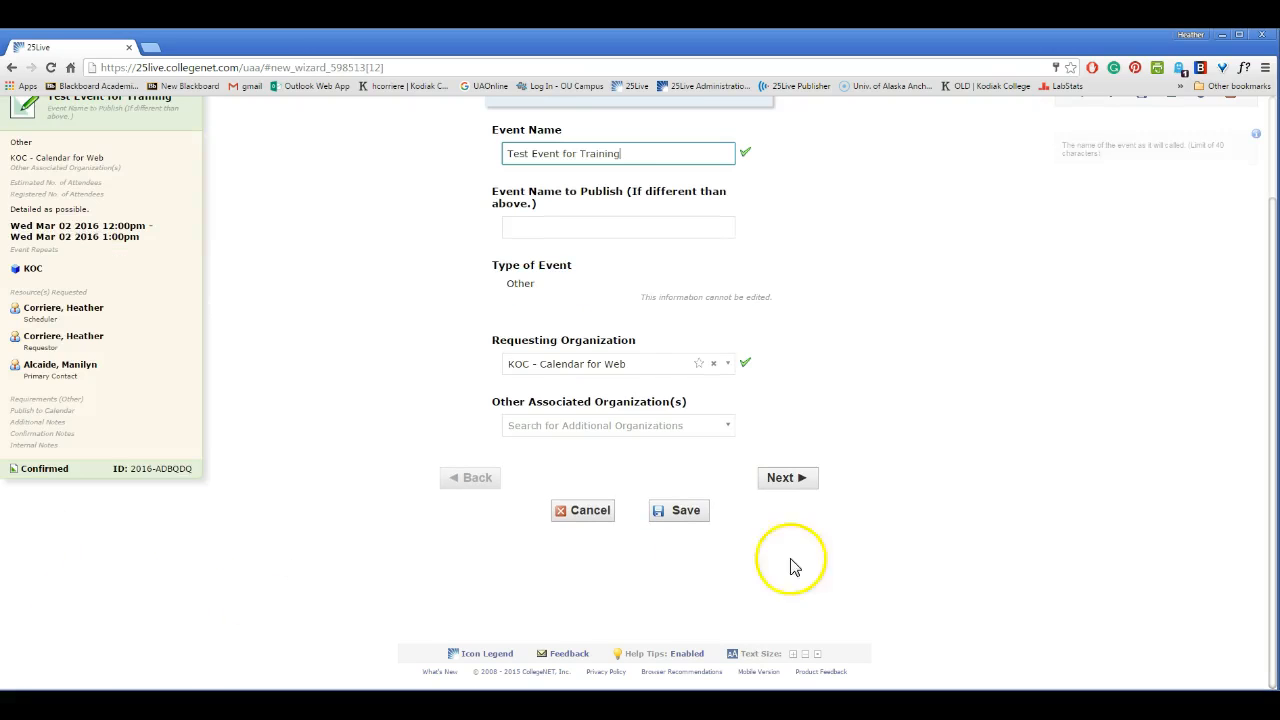
- Change the event state of Test Event for Training to Cancelled and save the event
scroll(983, 538, "up", 2)
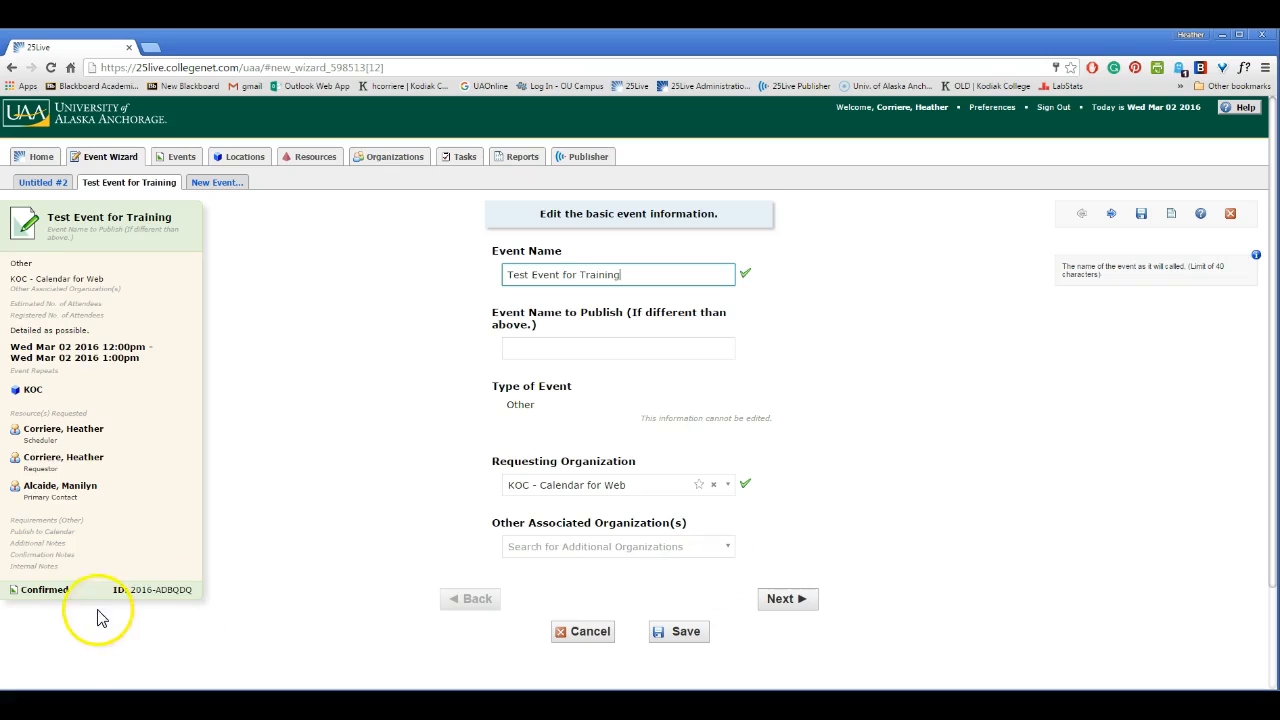
left_click(40, 592)
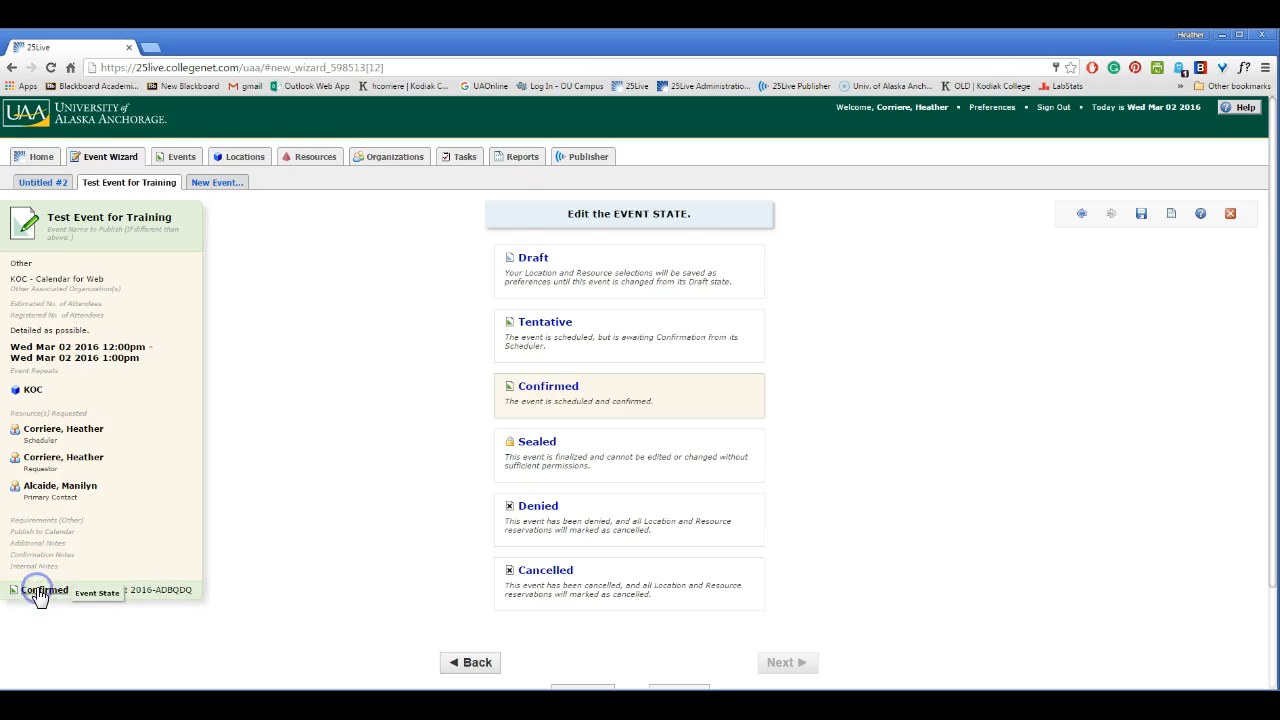
left_click(568, 608)
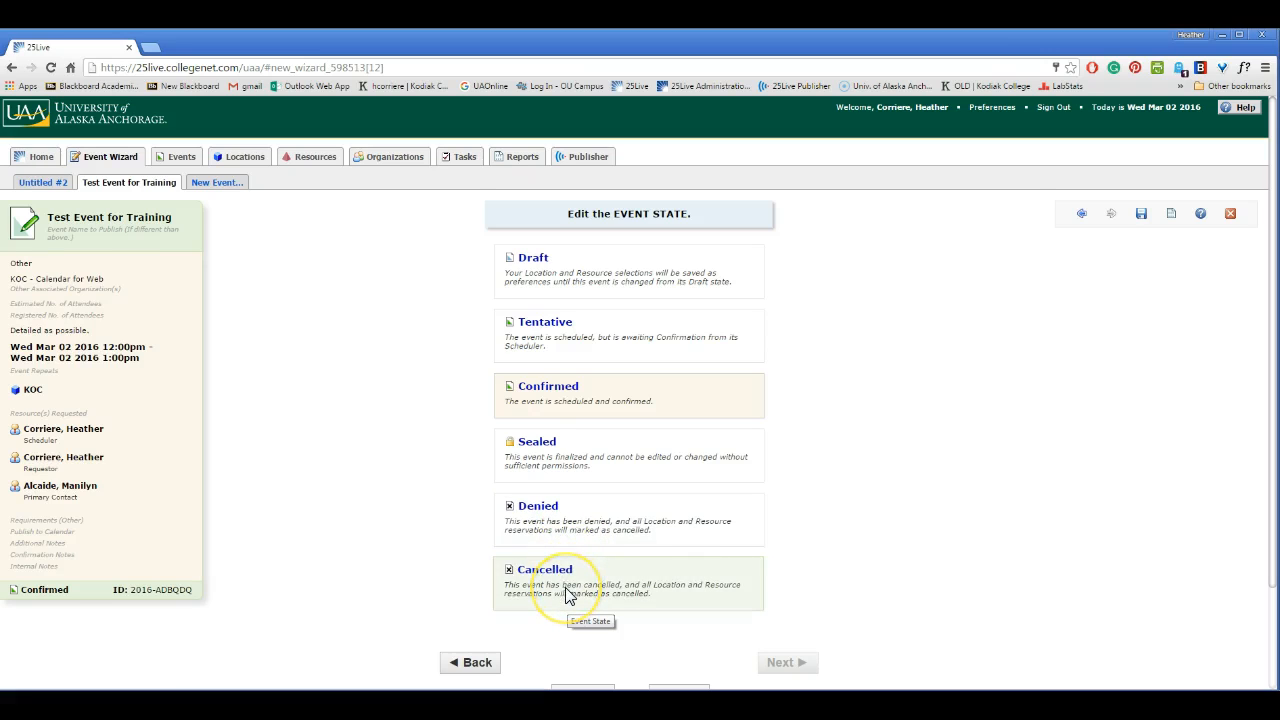
left_click(566, 595)
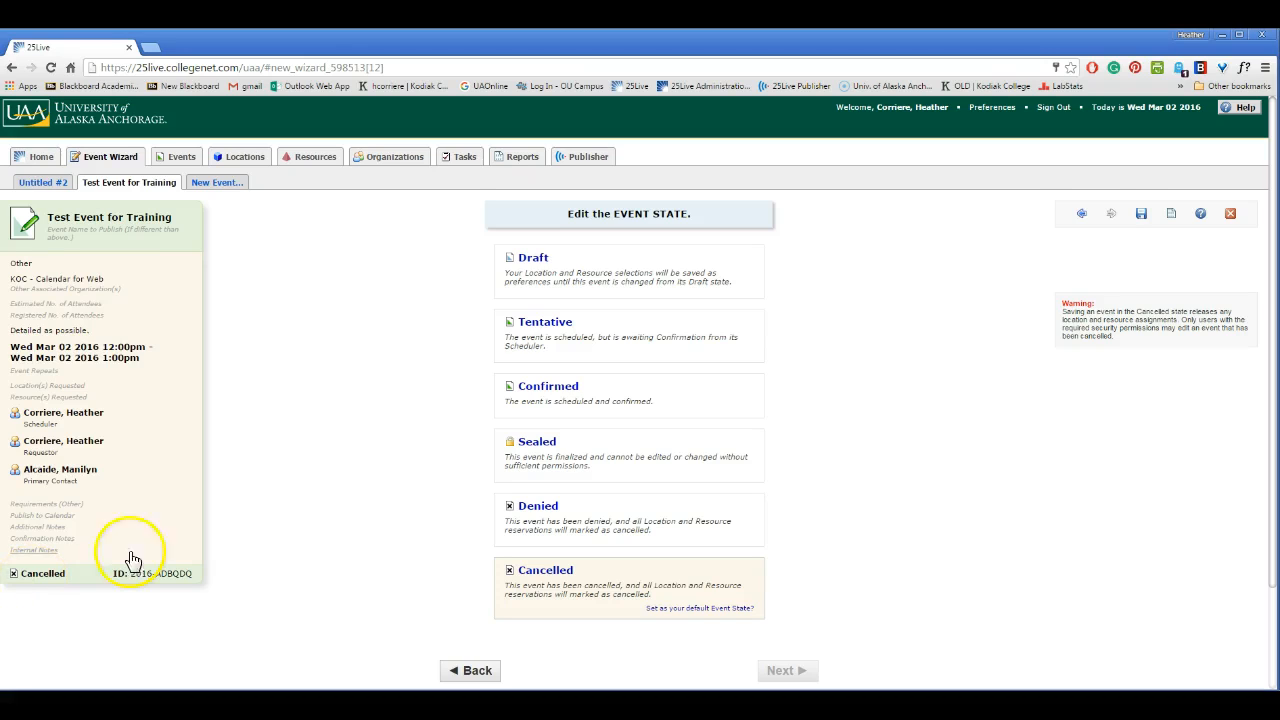
left_click(1141, 218)
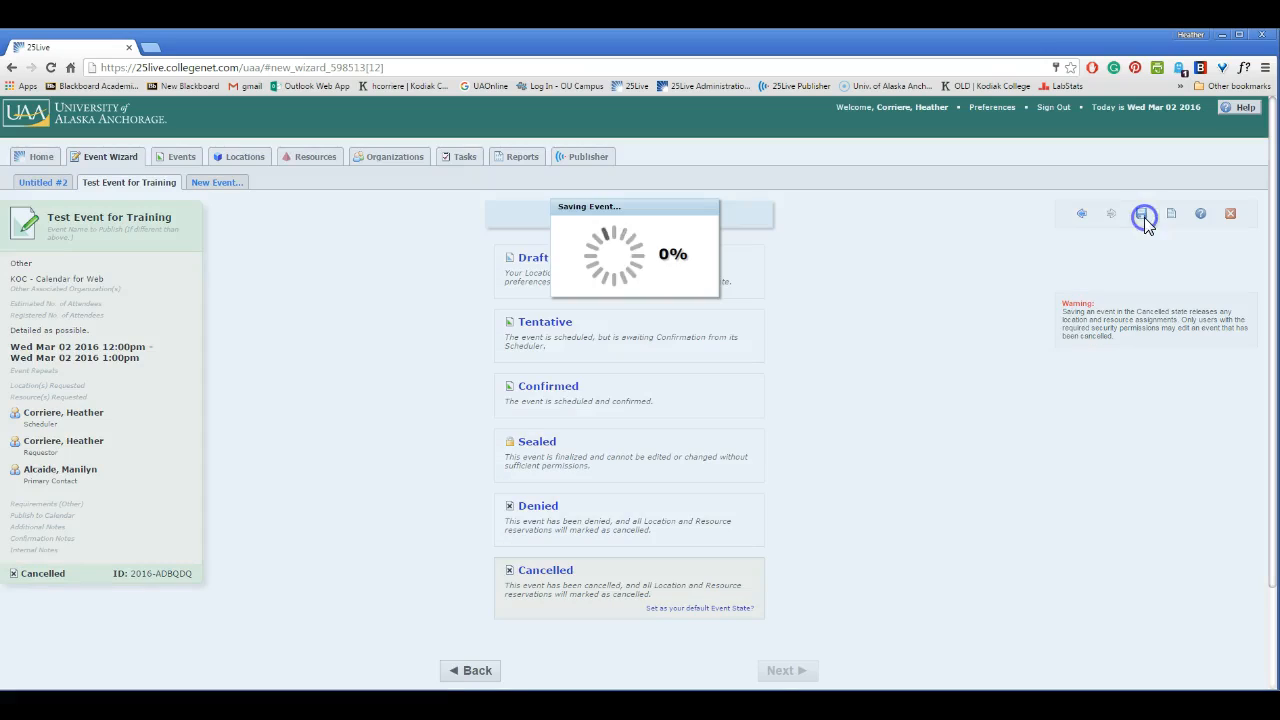